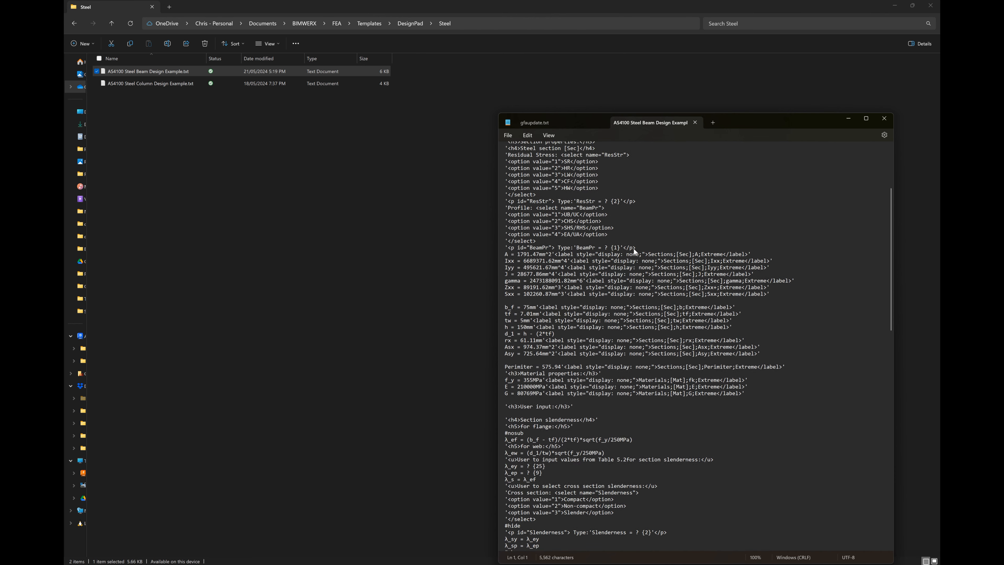
Step: Close the AS4100 steel beam template text file, switch to GenFEA and clear the rafter selection
click(884, 118)
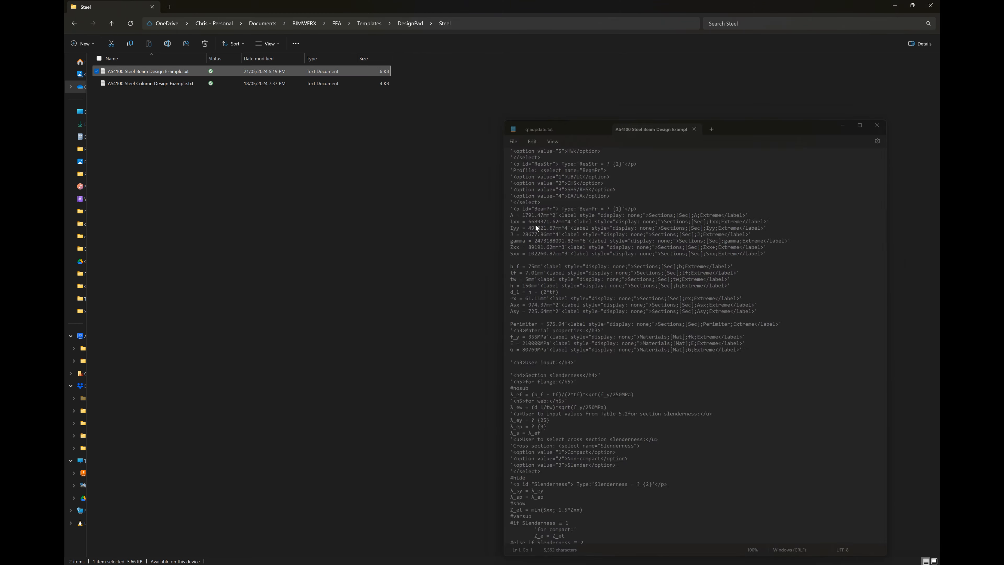
click(393, 287)
key(alt+Tab)
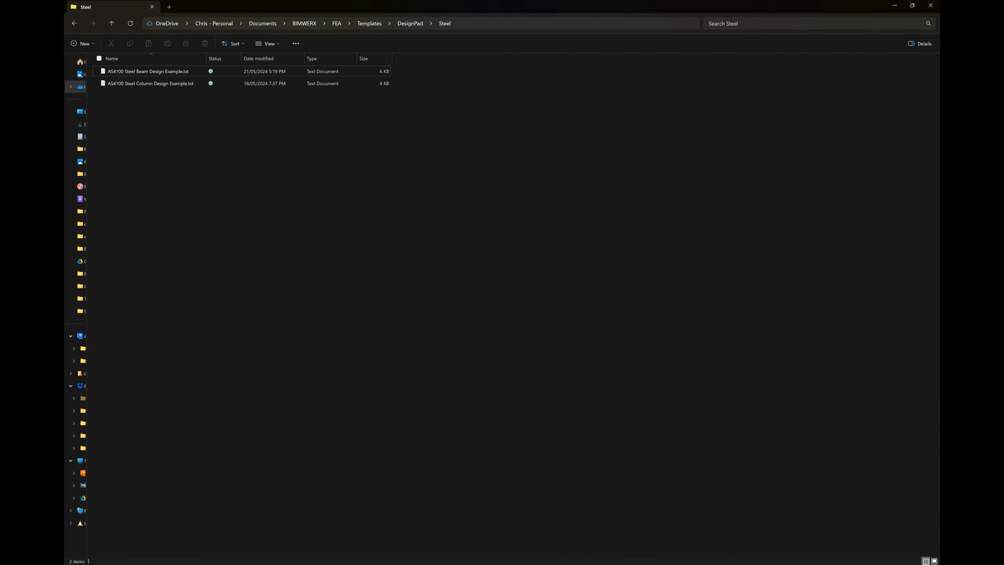
key(alt+Tab)
click(354, 57)
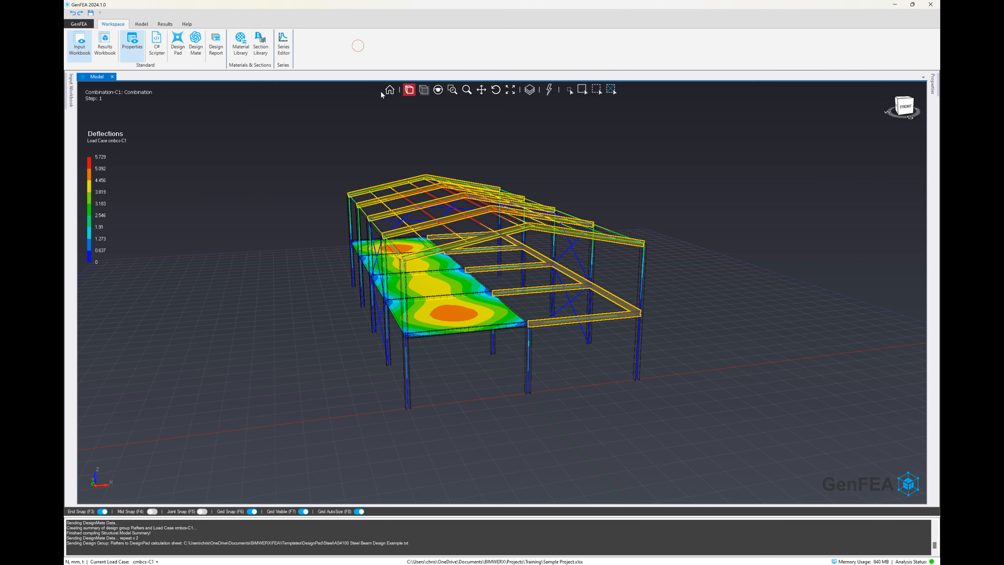
key(Escape)
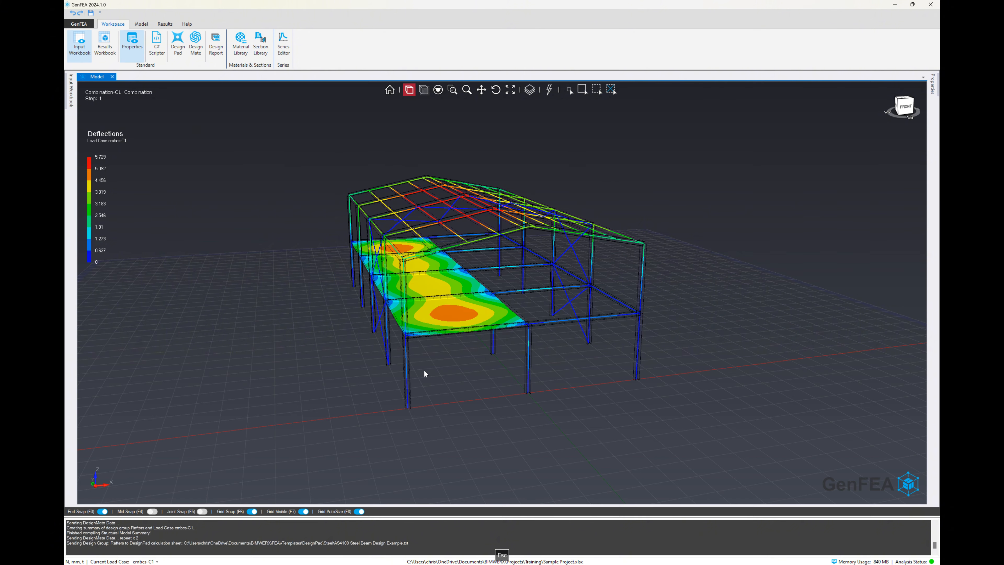
Step: Send the front column's design group to the AS4100 Steel Column Design Example calculation sheet
scroll(406, 333, up, 5)
right_click(406, 334)
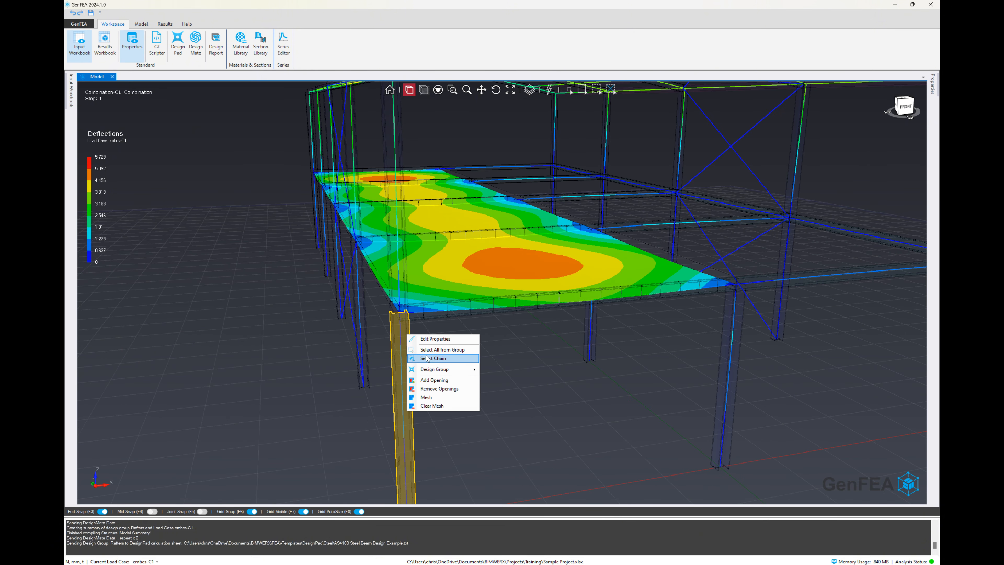
mouse_move(449, 370)
mouse_move(510, 379)
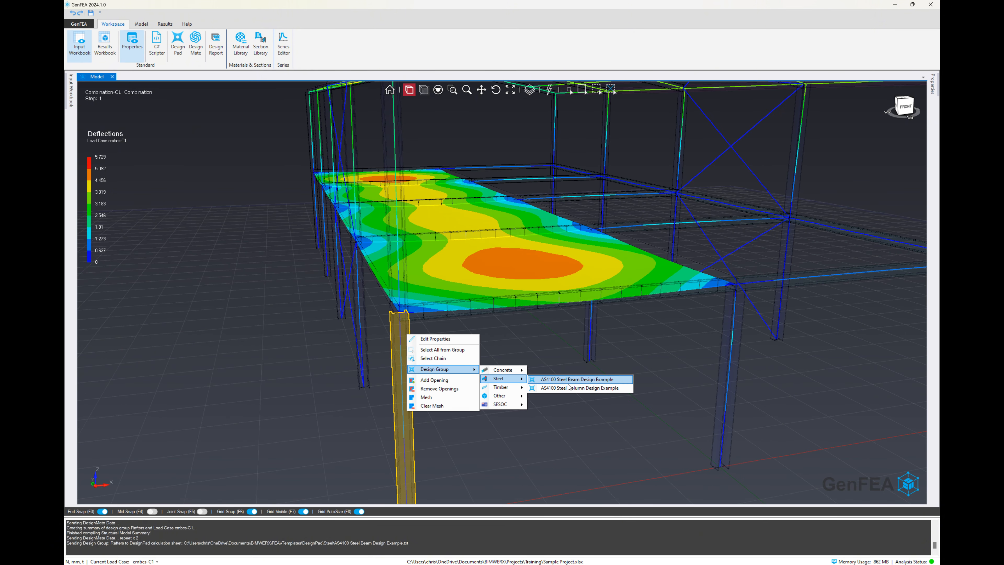
click(581, 389)
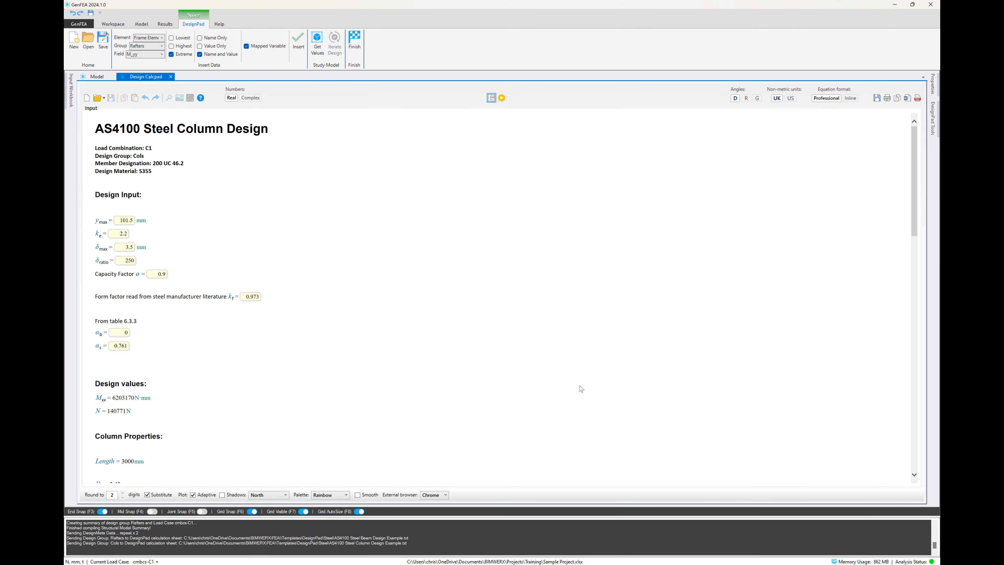
Step: Calculate the steel column sheet, examine its section properties, axial compression and deflection checks, and close it
scroll(107, 256, down, 5)
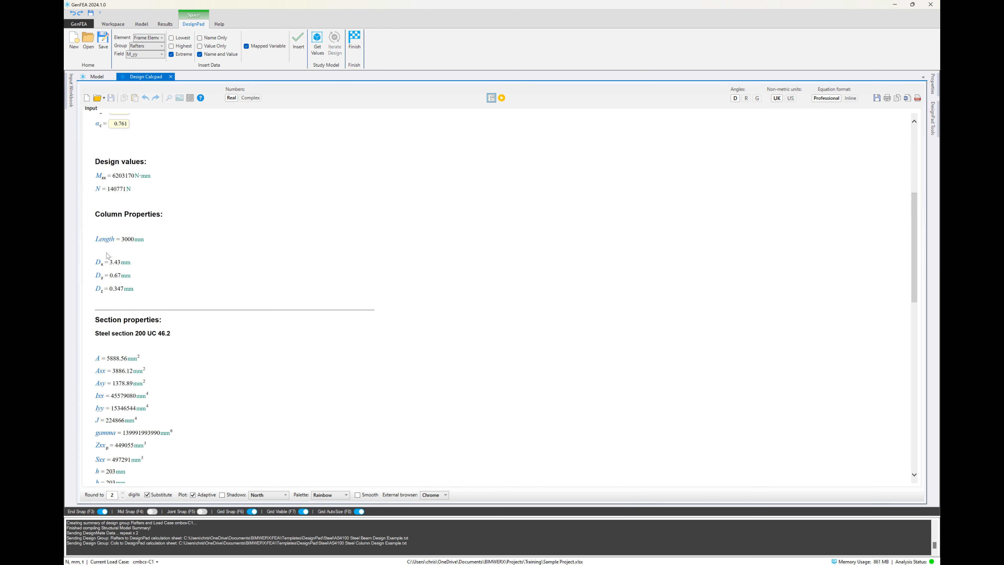
scroll(163, 331, down, 1)
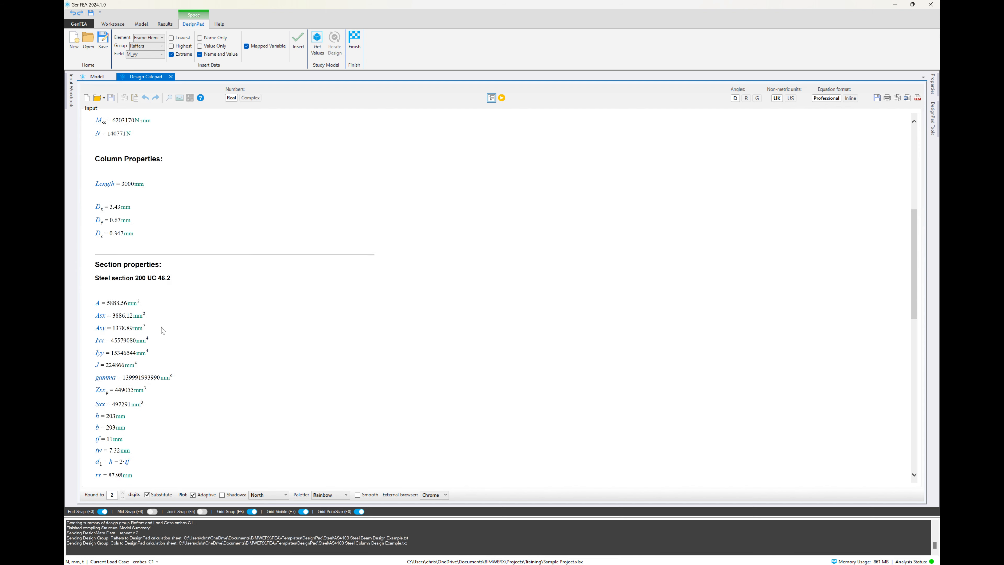
scroll(163, 331, down, 2)
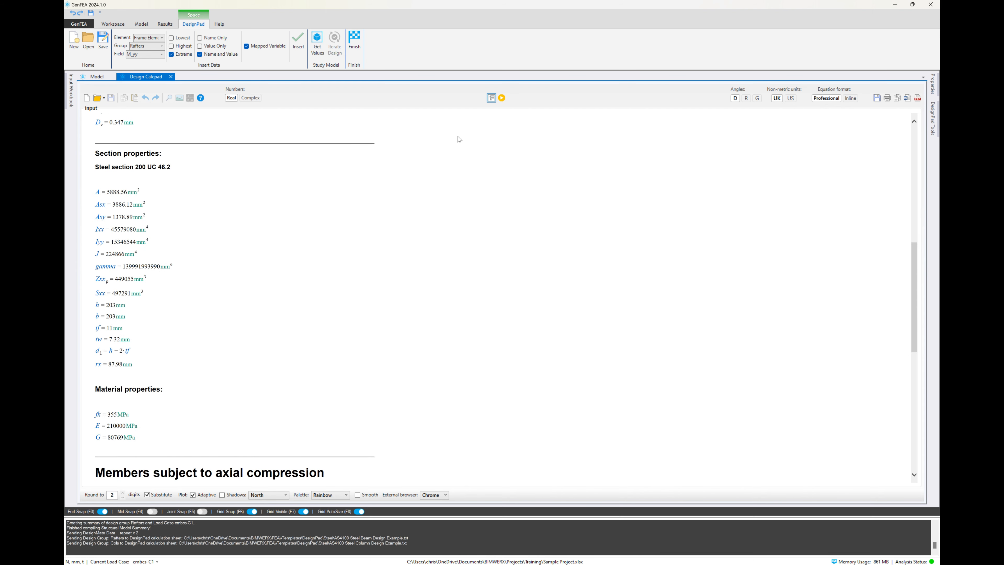
click(502, 98)
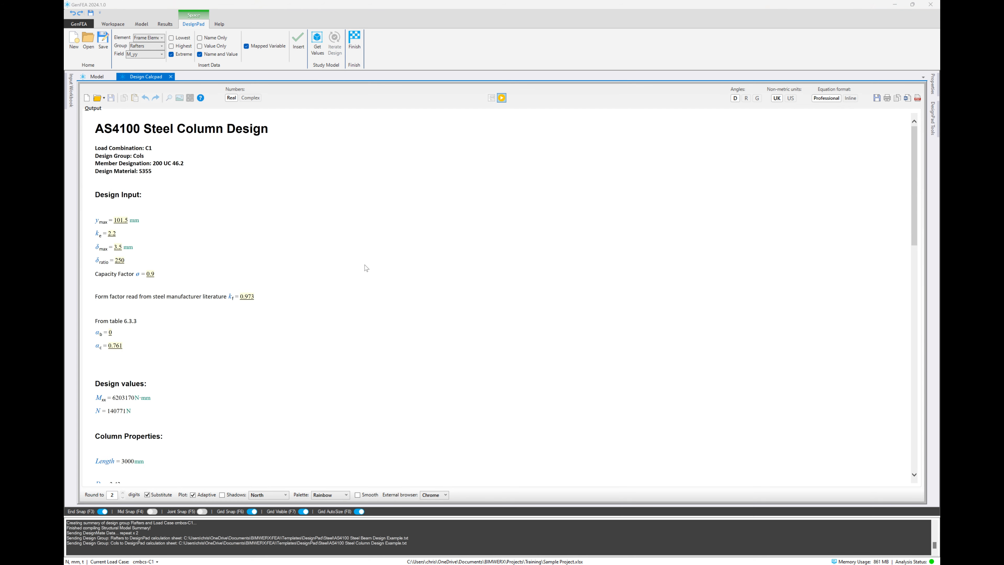
scroll(365, 265, down, 8)
scroll(365, 264, down, 5)
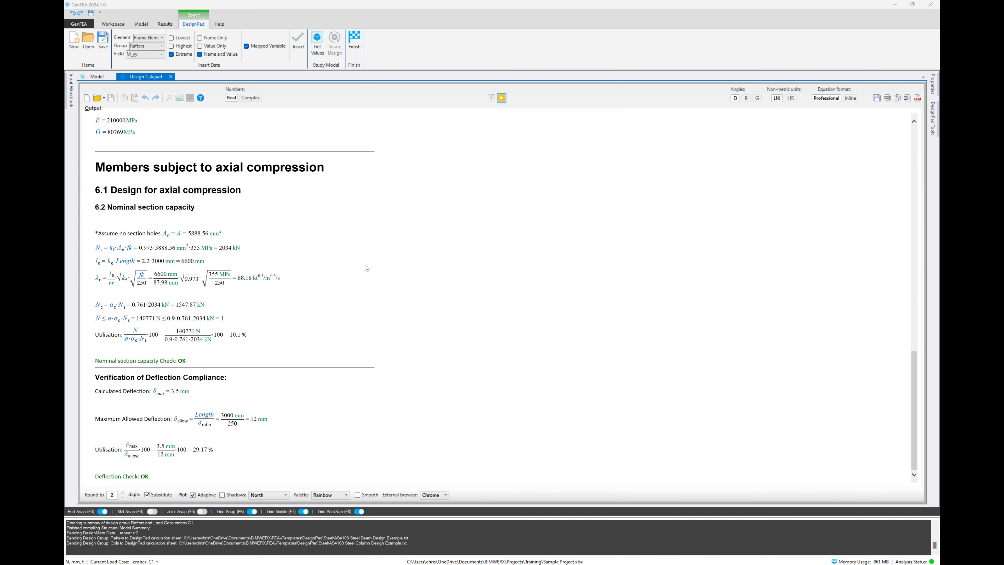
click(503, 98)
click(171, 76)
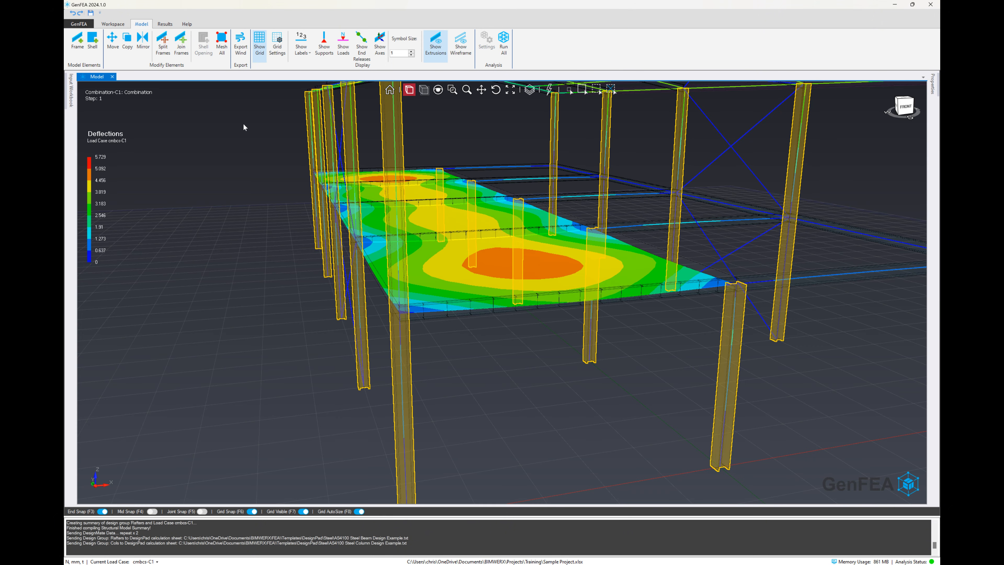
Step: Clear the column selection and show the Input Nodes layer in the model view
click(530, 90)
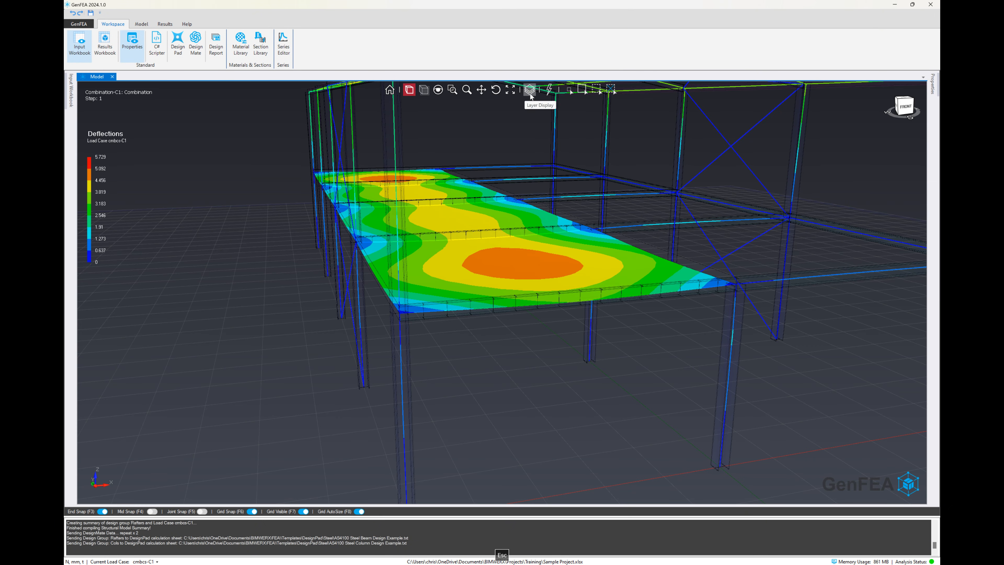
click(507, 273)
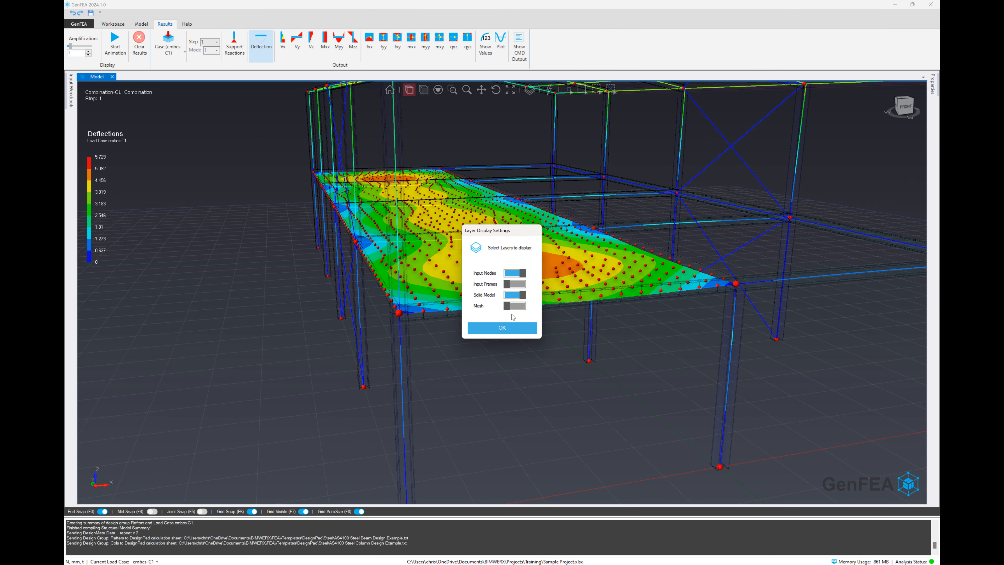
click(502, 328)
Step: Send the base node of a front column to the AS3600-2018 Concrete Footing Design Example as its design group calculation
scroll(504, 332, down, 5)
scroll(581, 374, up, 5)
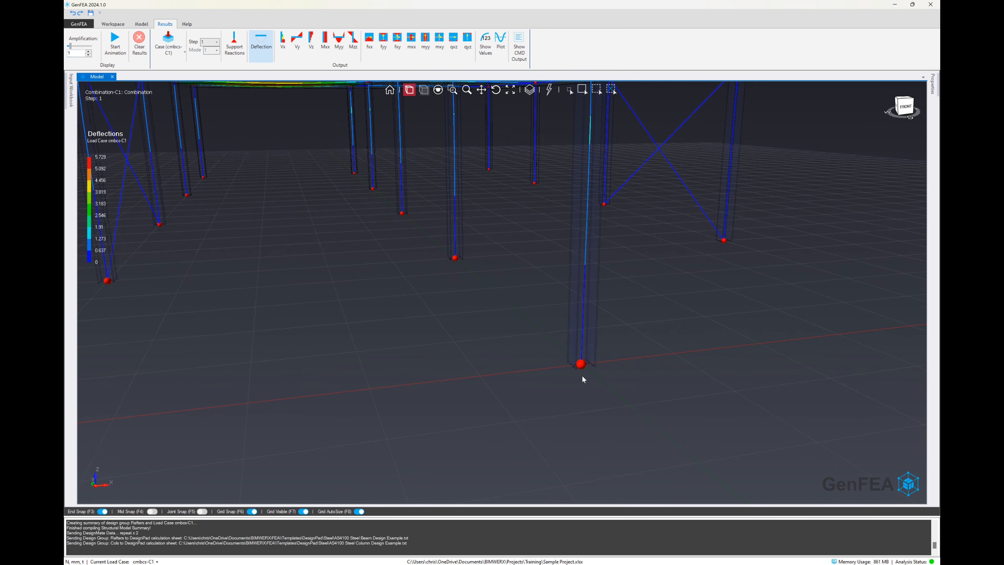
right_click(581, 366)
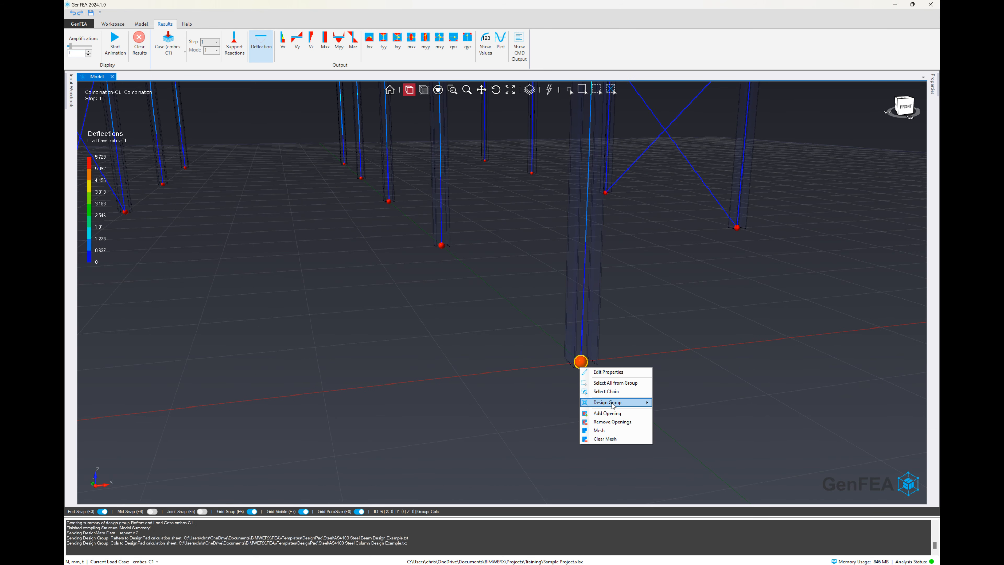
mouse_move(615, 406)
mouse_move(680, 408)
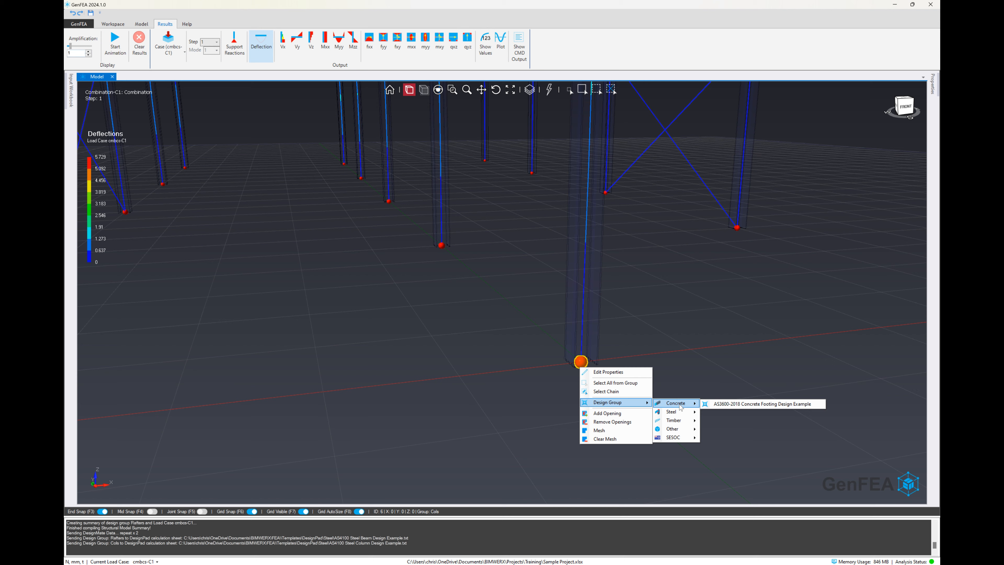
click(769, 404)
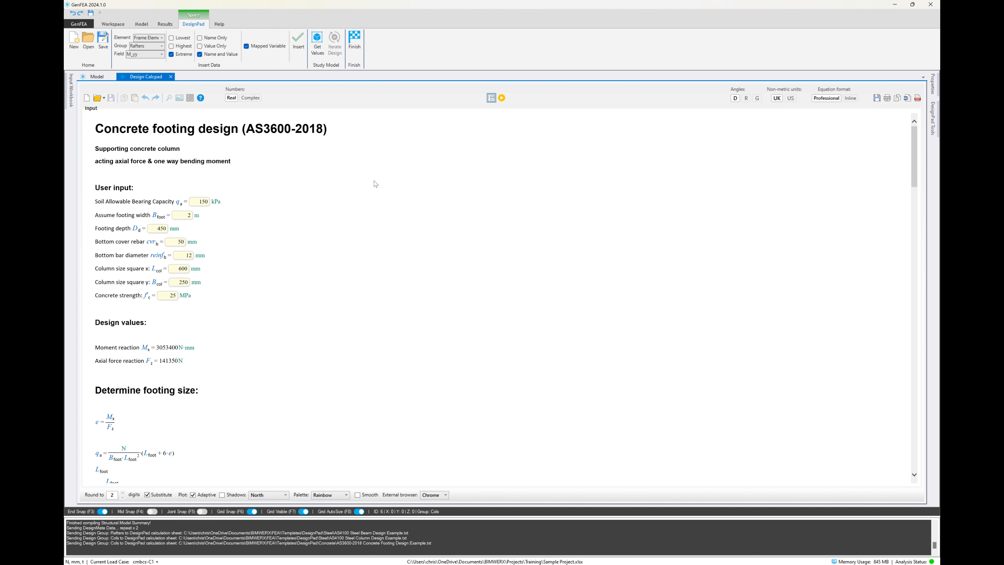
Step: Set the footing sheet's column size to 200 mm in both x and y and calculate the design
click(175, 270)
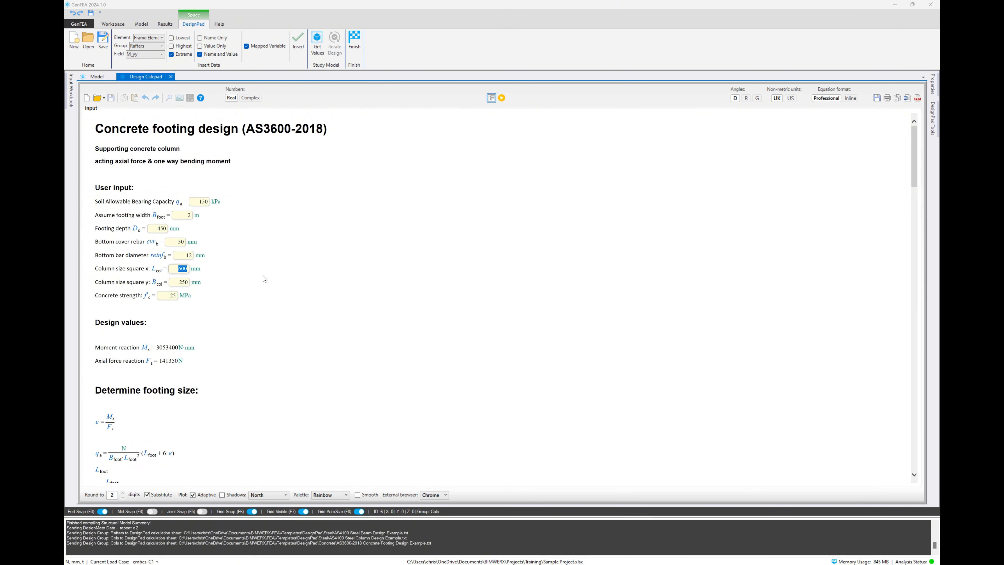
text(250)
double_click(183, 269)
text(200)
double_click(186, 281)
text(200)
click(502, 98)
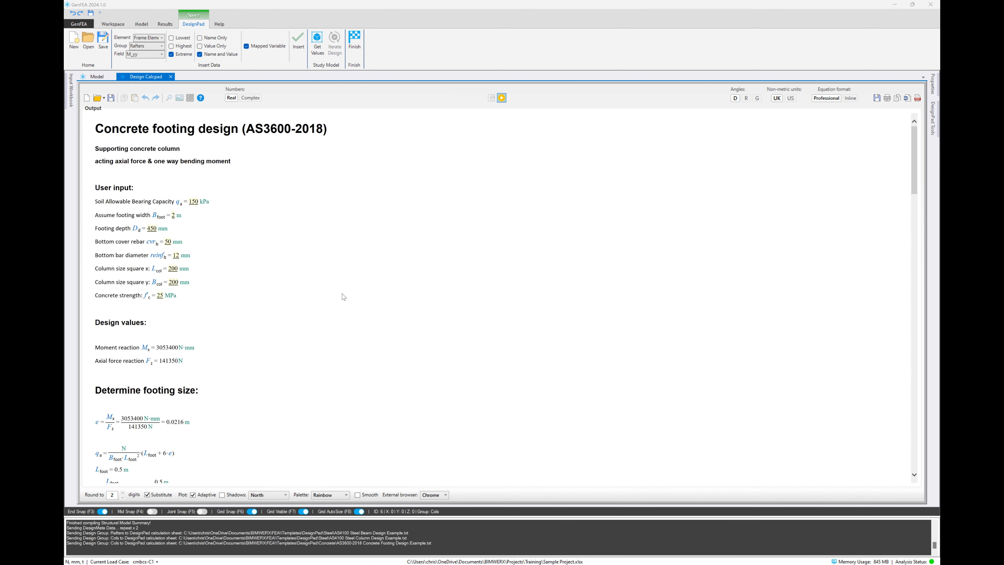
Step: Examine the footing sheet's sizing, bending reinforcement, one-way shear and punching shear checks, and close it
scroll(343, 297, down, 15)
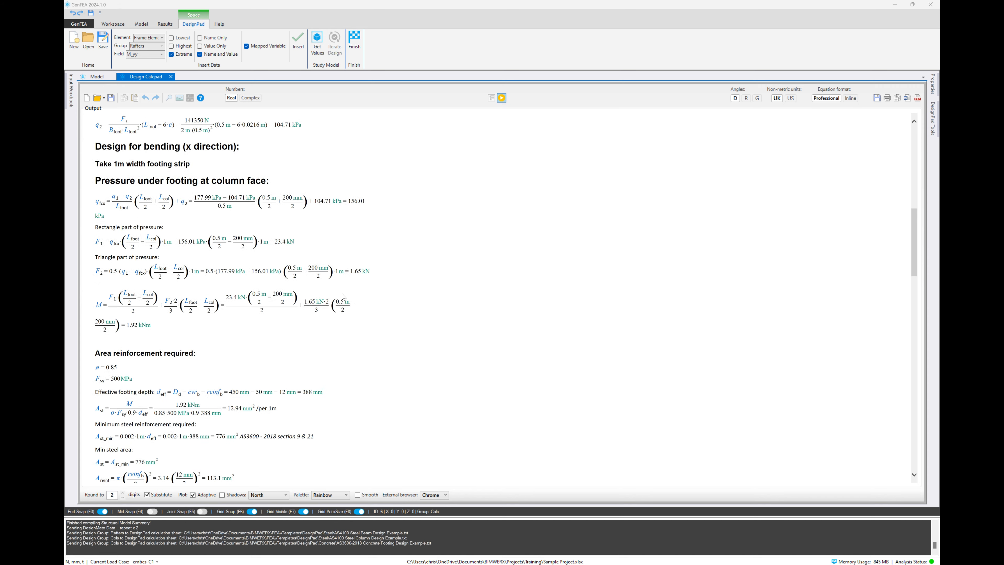
scroll(344, 297, down, 9)
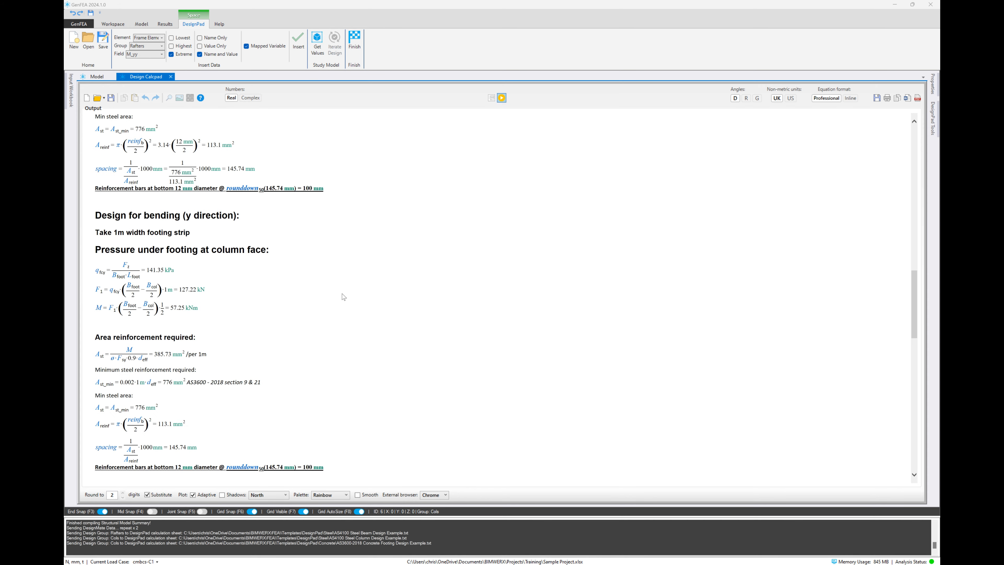
scroll(342, 294, down, 12)
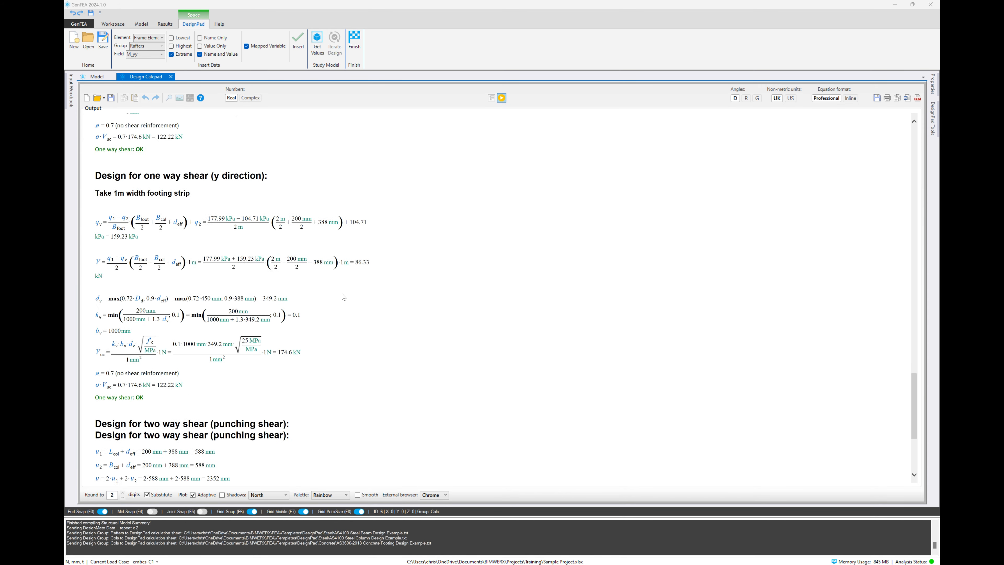
scroll(342, 293, down, 5)
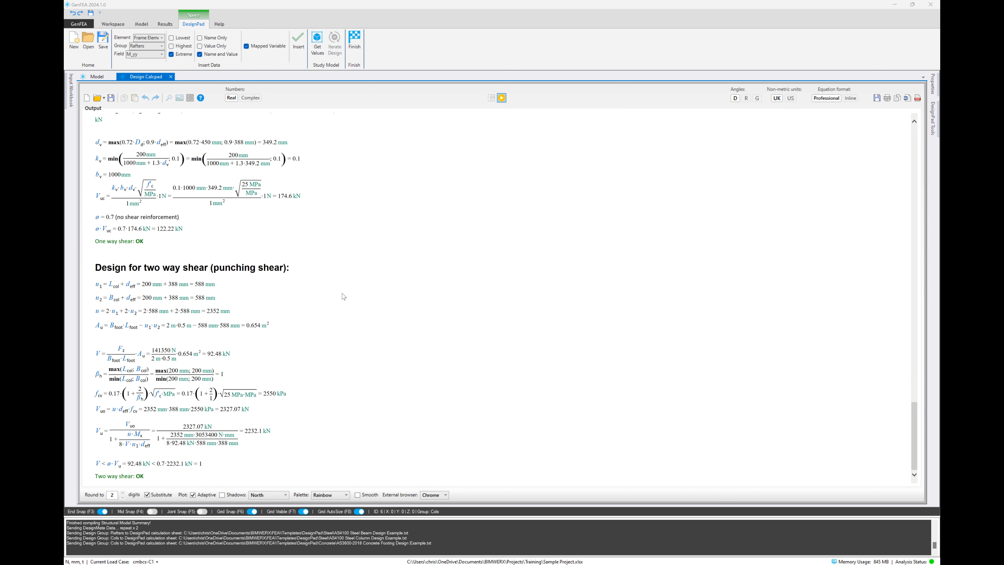
scroll(342, 296, up, 8)
scroll(343, 296, up, 10)
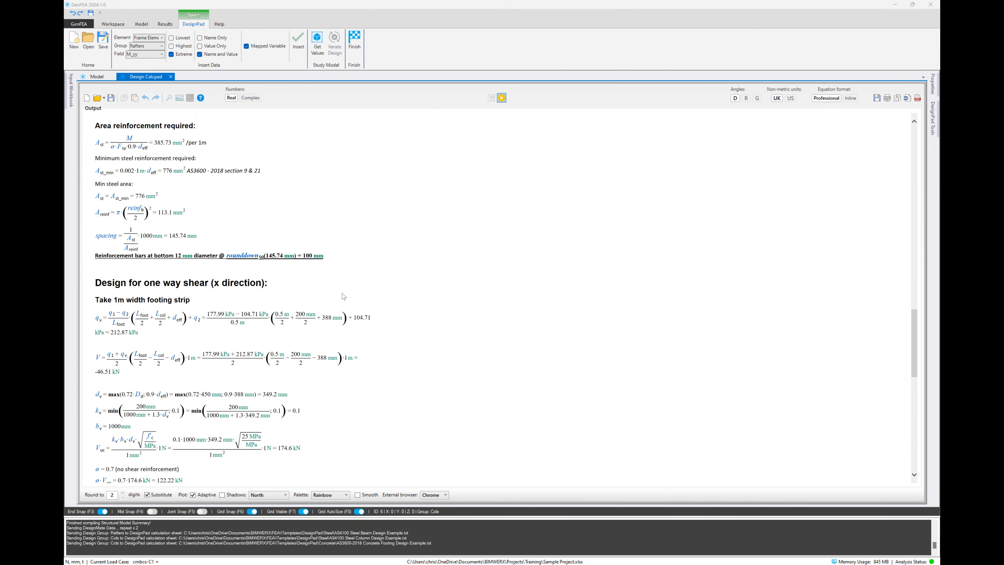
scroll(344, 297, up, 10)
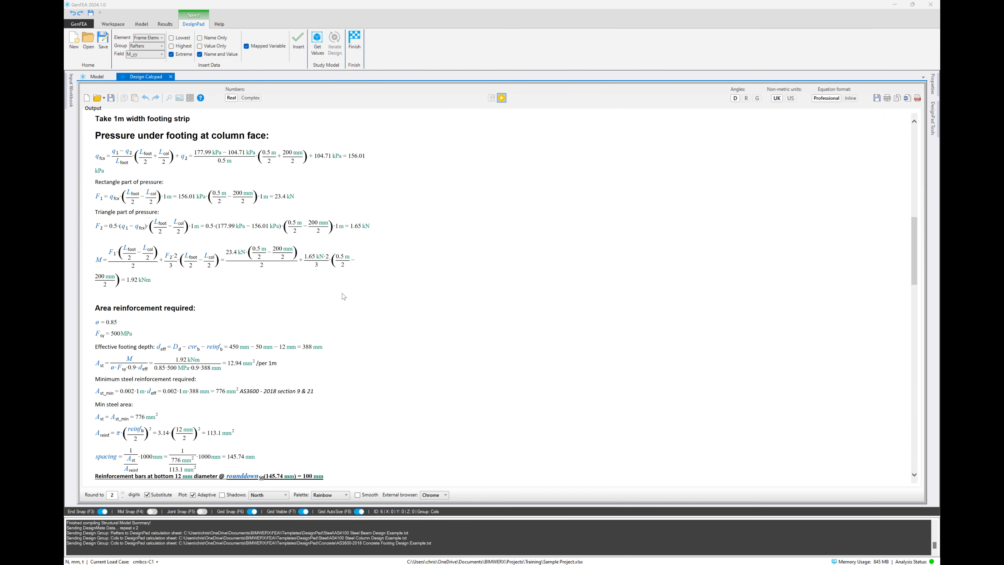
scroll(344, 297, up, 5)
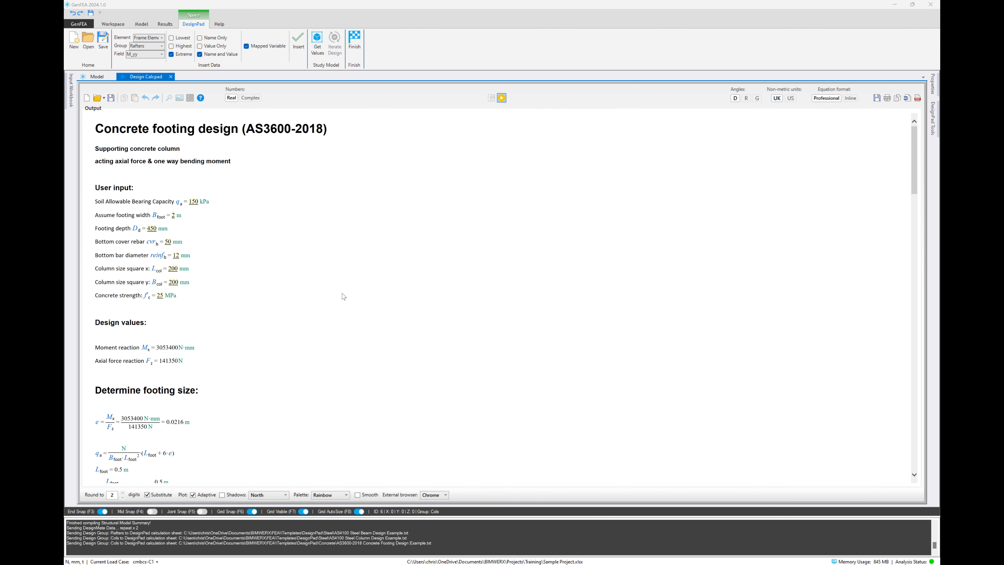
scroll(344, 297, down, 5)
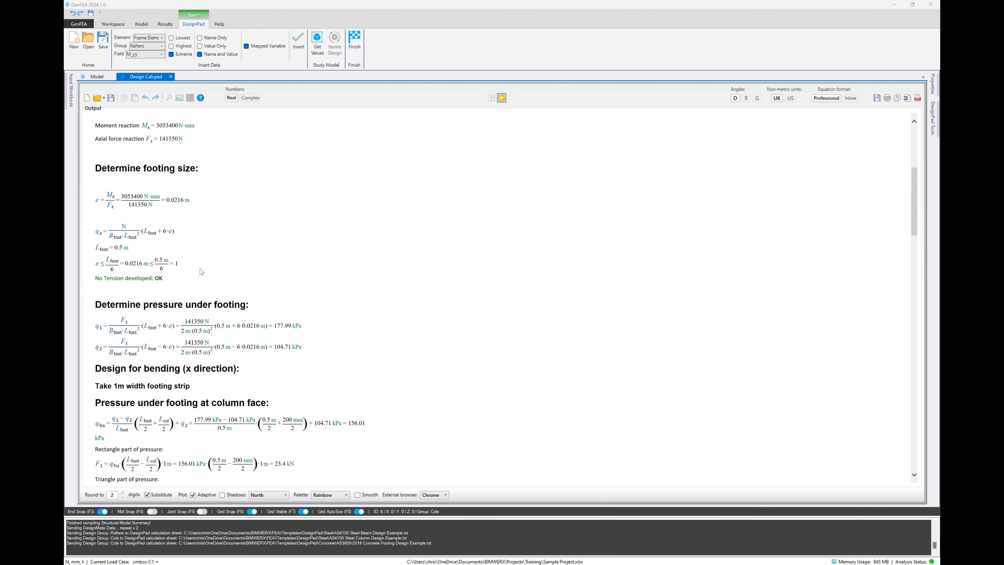
click(355, 42)
key(Escape)
Step: Hide the Input Nodes layer so the model view shows only the deflection contours and solid model
scroll(549, 393, down, 10)
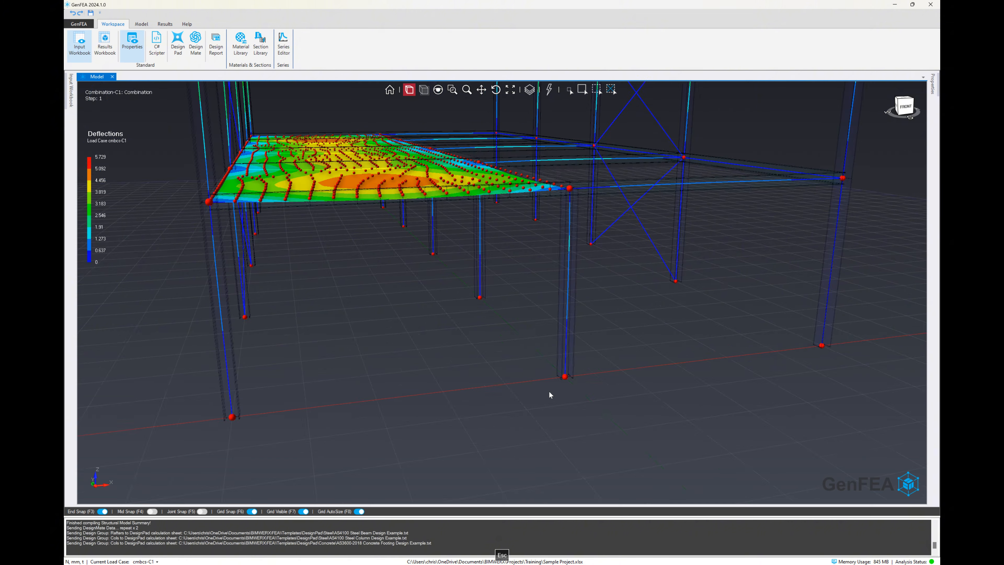
middle_drag(515, 360, 524, 362)
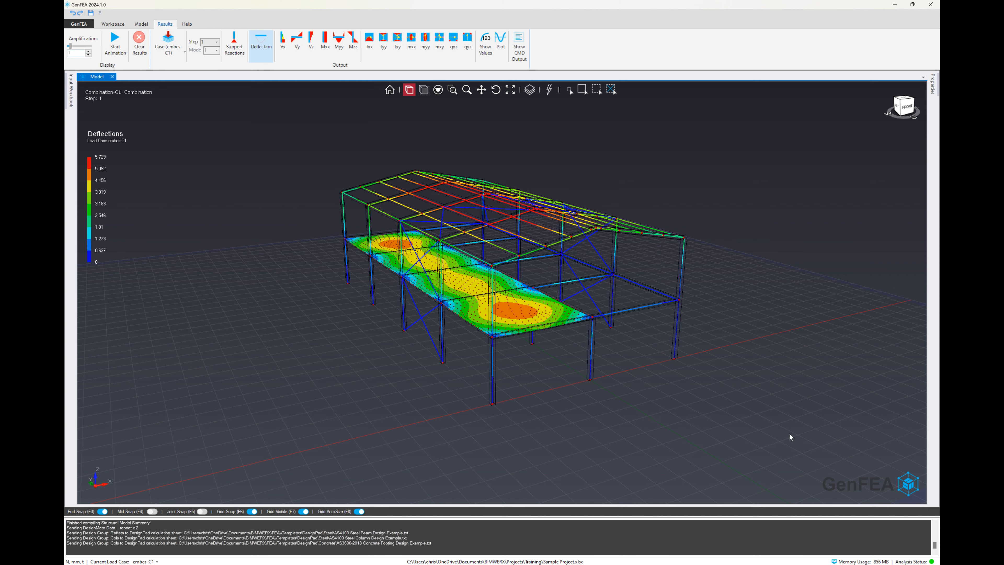
click(530, 90)
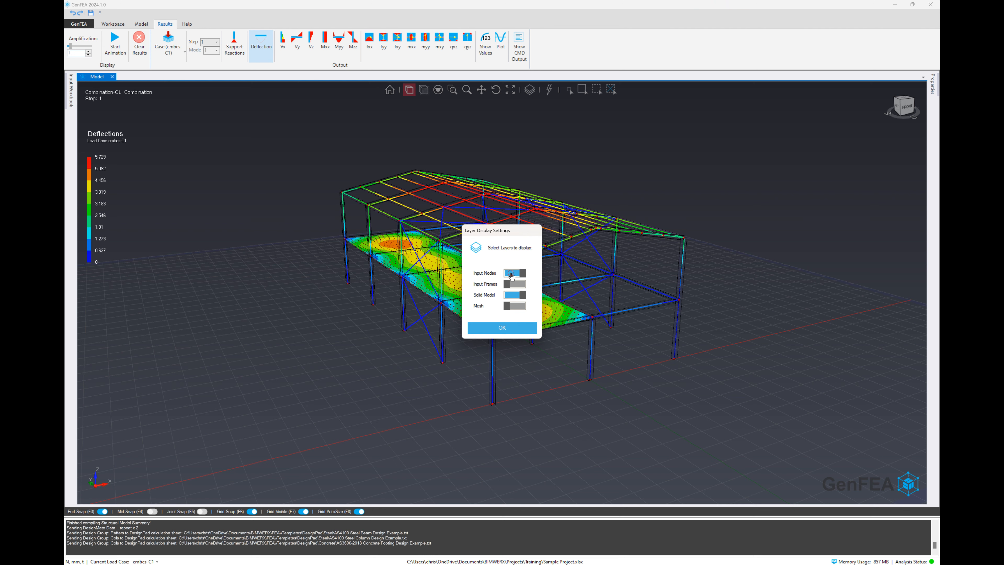
click(512, 275)
click(528, 328)
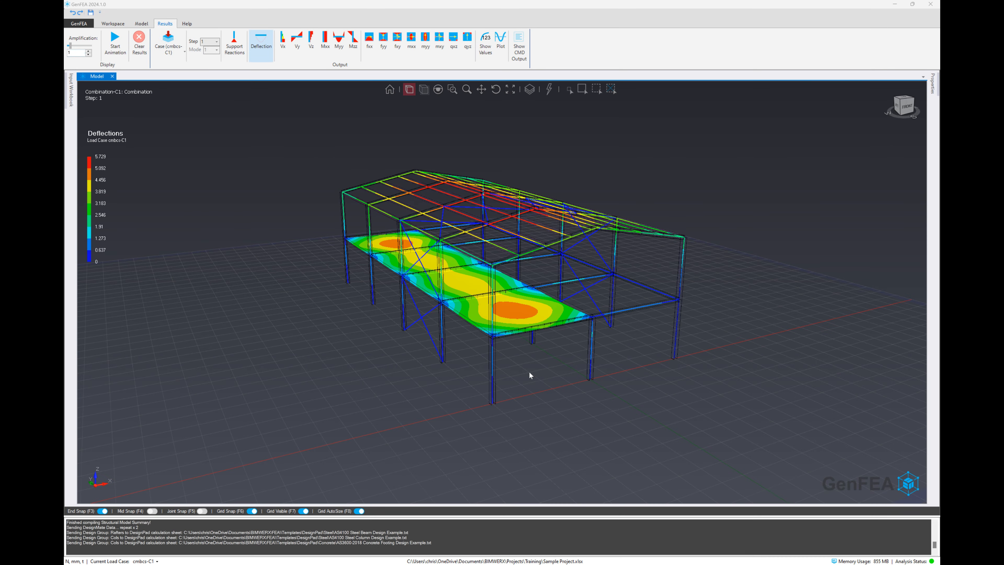
drag(529, 372, 553, 338)
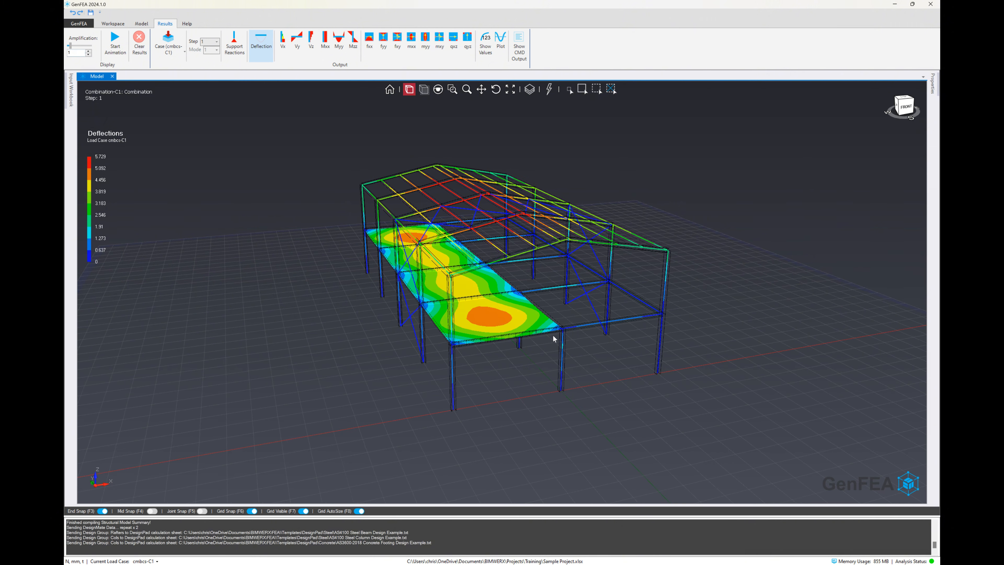
scroll(583, 355, up, 5)
scroll(583, 358, down, 5)
scroll(476, 295, up, 6)
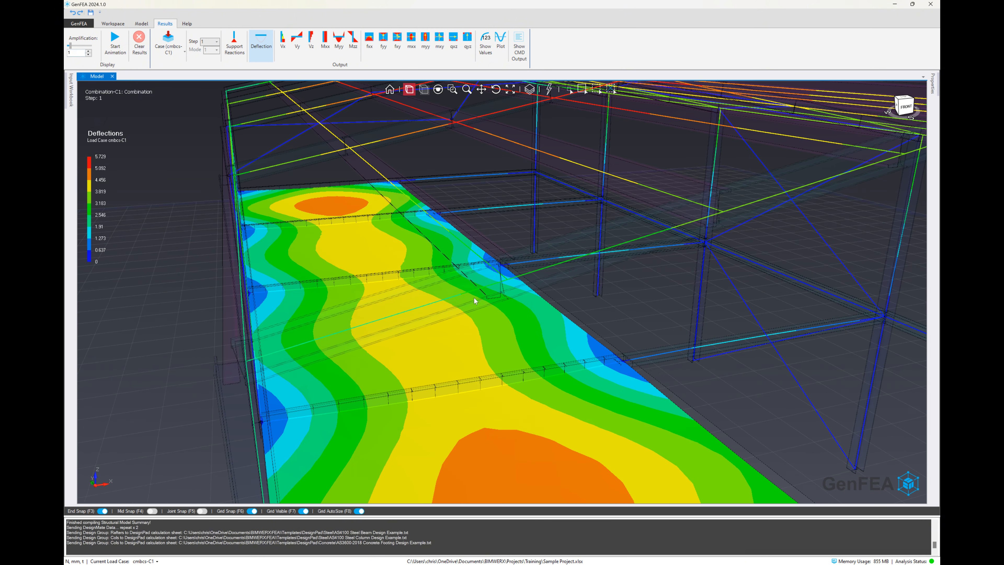
Step: Select the whole element chain of the front frame's rafter and plot its Deflection Z results in an enlarged plot window
right_click(449, 288)
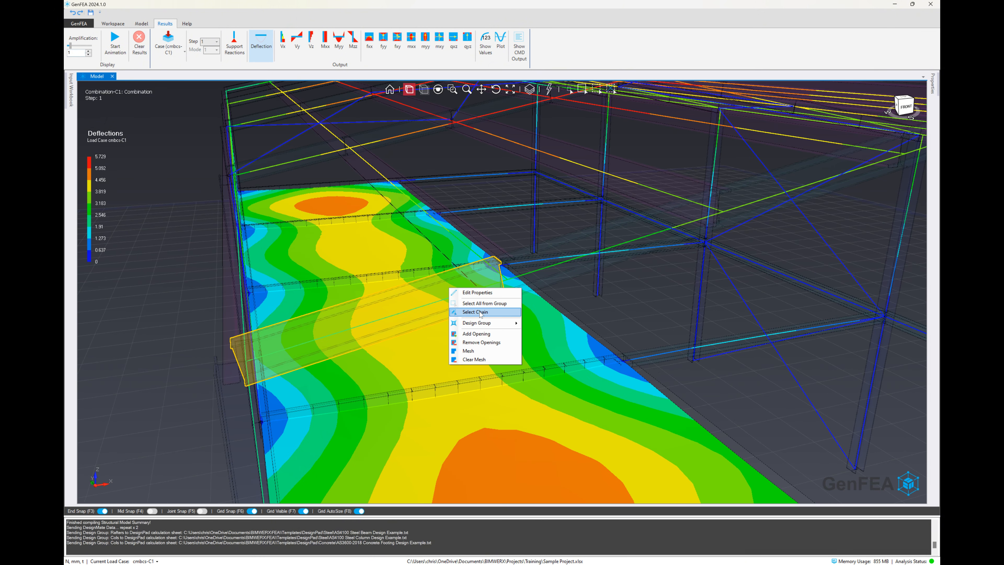
click(637, 296)
scroll(626, 296, down, 6)
scroll(626, 296, up, 2)
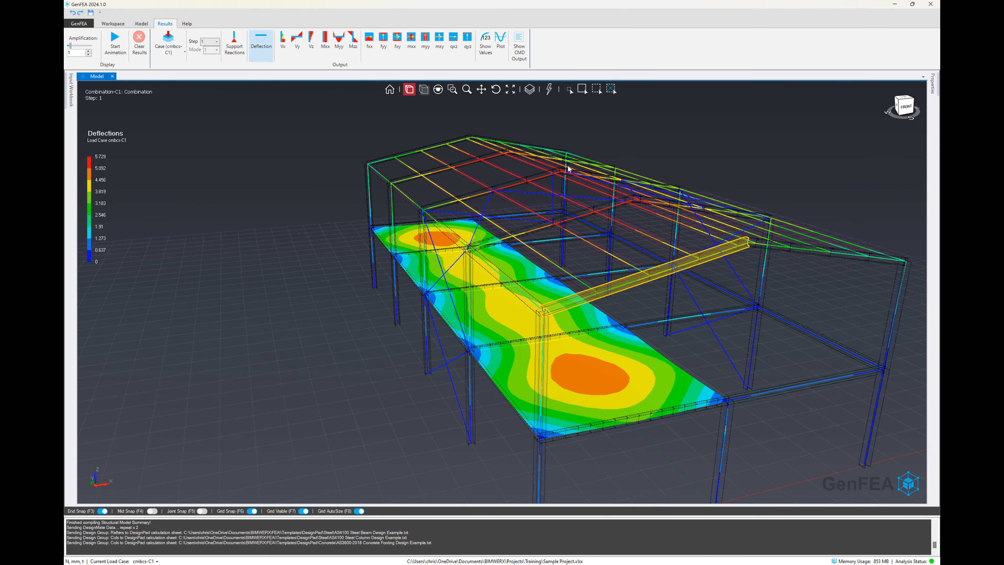
click(500, 43)
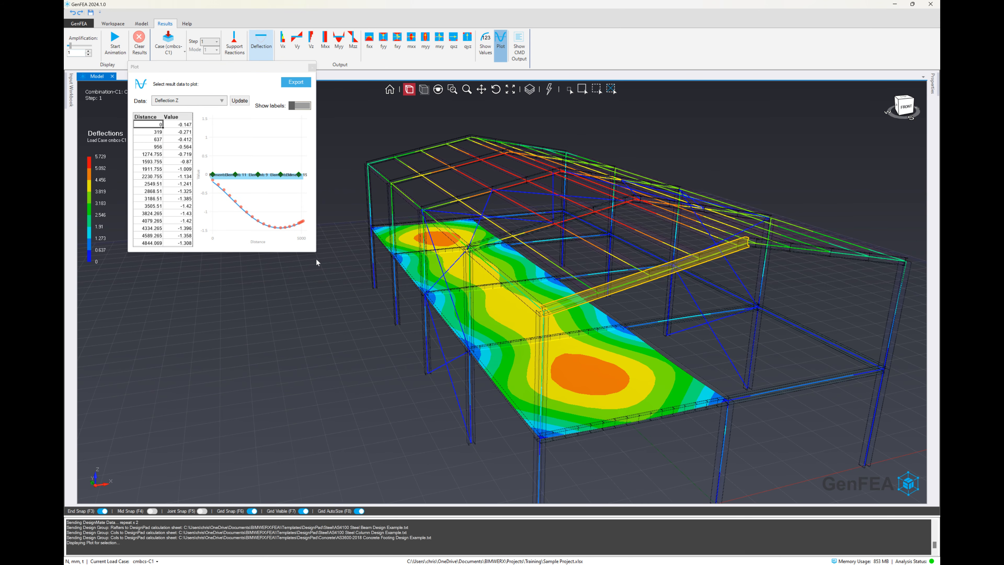
drag(316, 255, 444, 334)
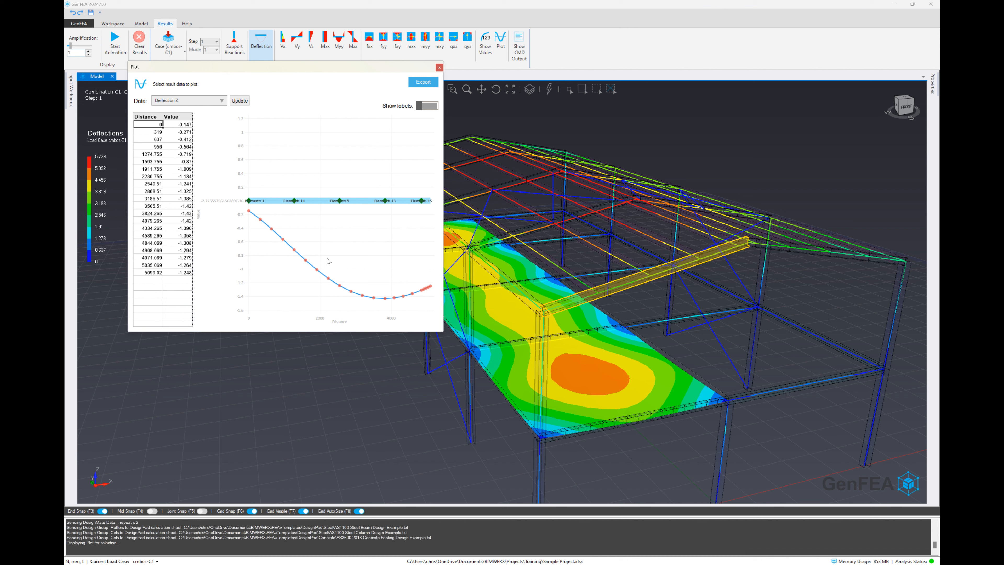
Step: Plot the Moment Z-Z results along the rafter chain and close the plot
click(184, 101)
click(176, 178)
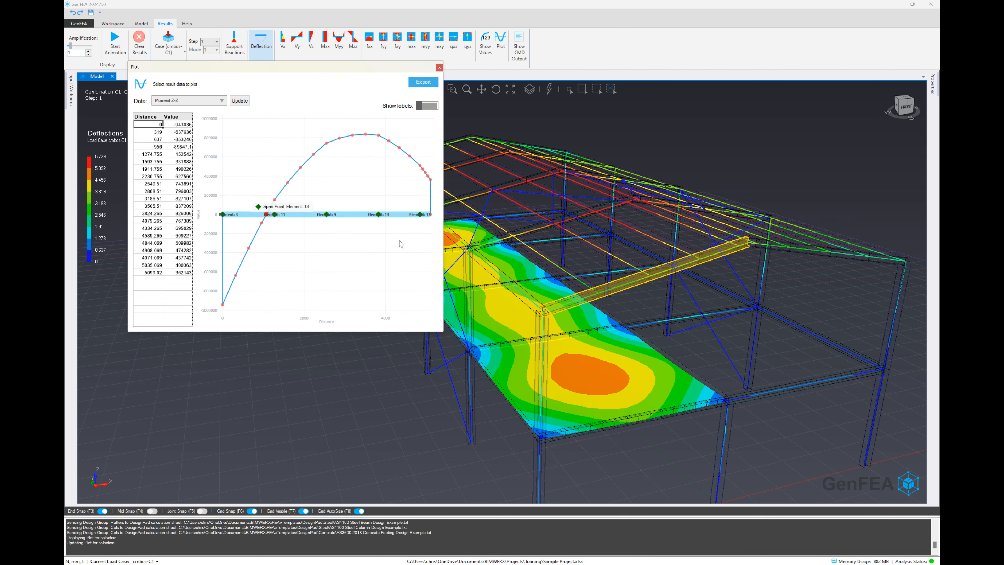
click(440, 67)
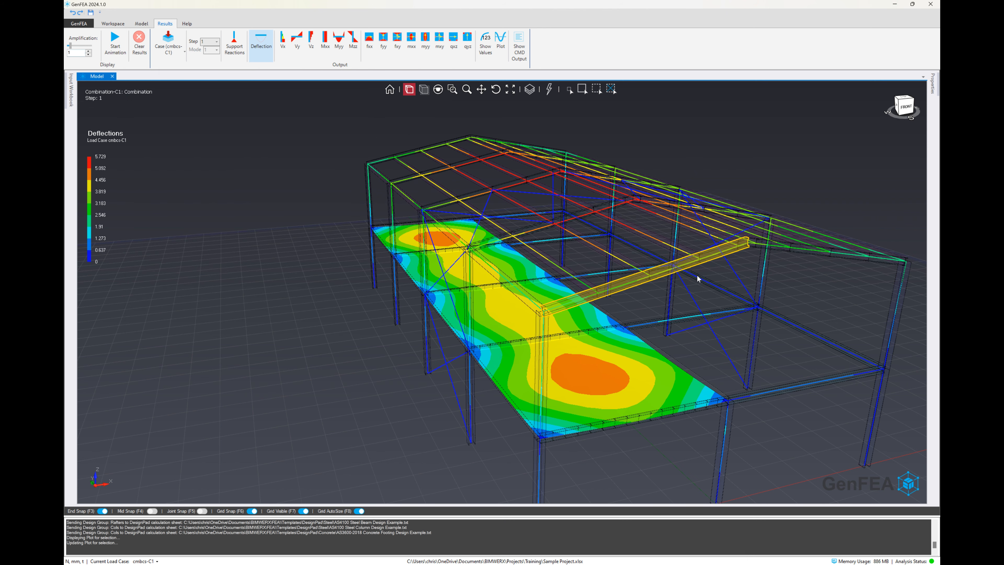
Step: Start a SESOC MemDes design group export for the selected rafter chain
right_click(630, 284)
mouse_move(657, 315)
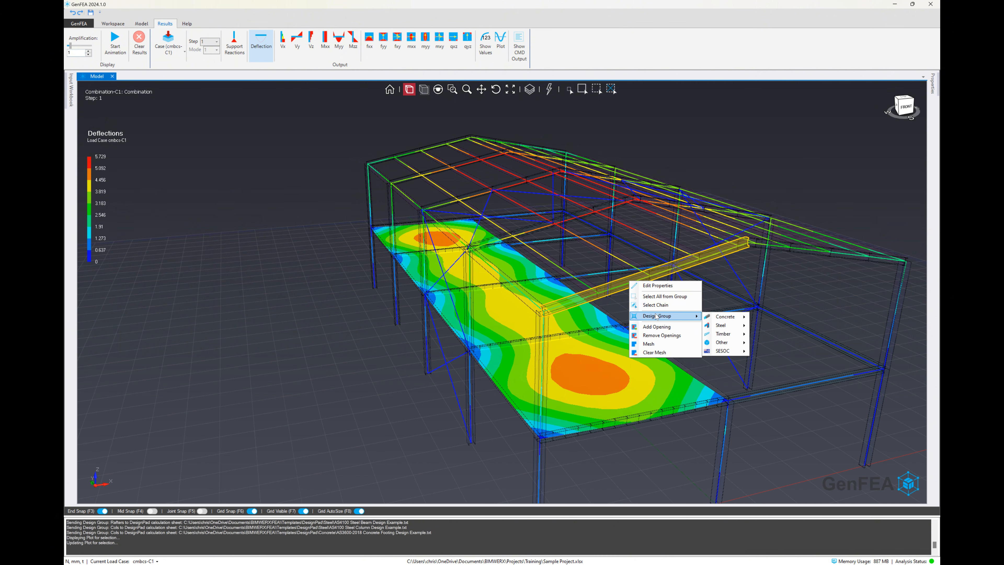
mouse_move(725, 352)
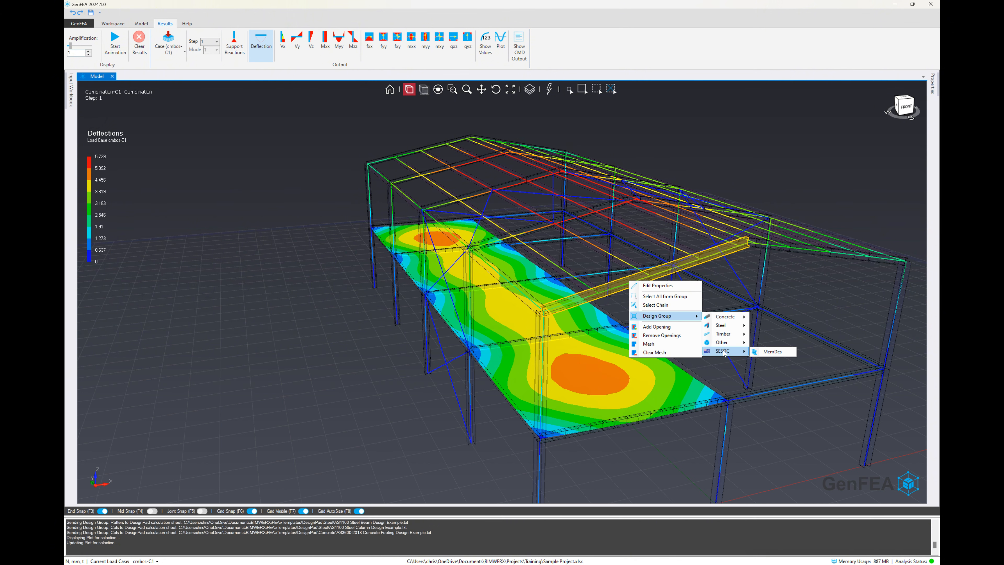
click(765, 352)
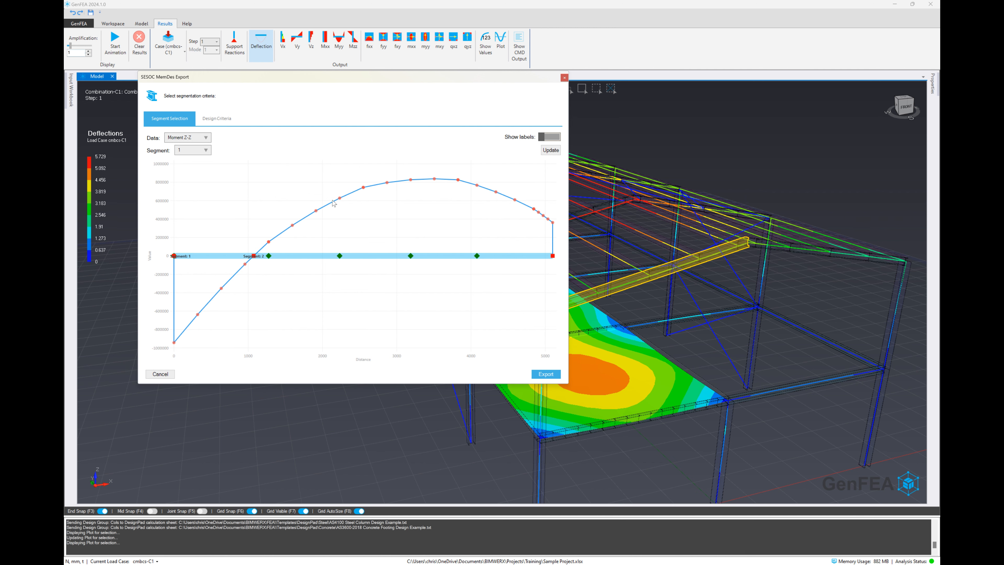
Step: Examine the contraflexure point and peak moments on the Moment Z-Z diagram, and check the available segments while keeping segment 1
mouse_move(253, 256)
mouse_move(435, 180)
mouse_move(175, 344)
click(201, 150)
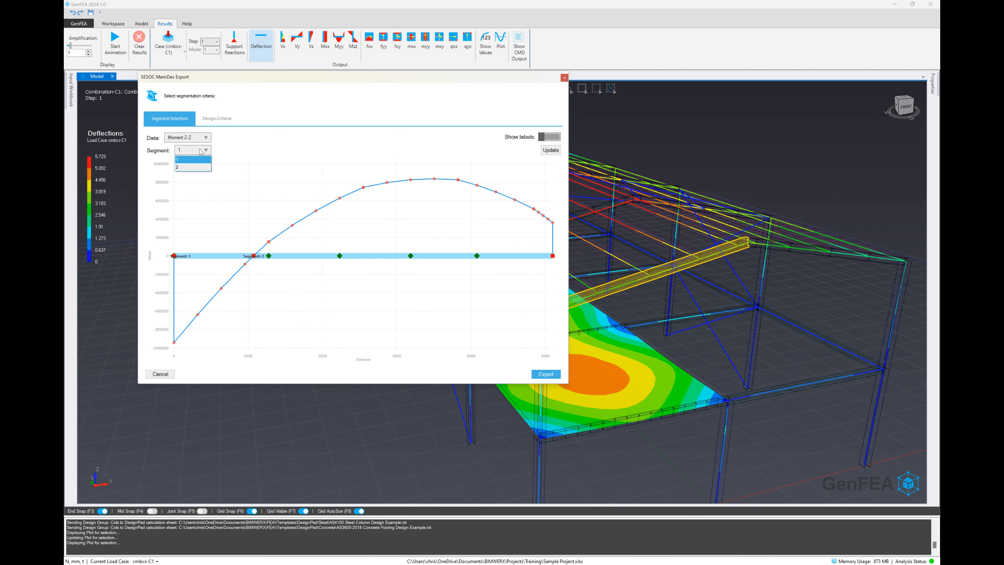
click(201, 150)
Step: Open the file chooser from the MemDes export's design criteria and set the file type to SESOC MemDes (*.mdf)
click(213, 119)
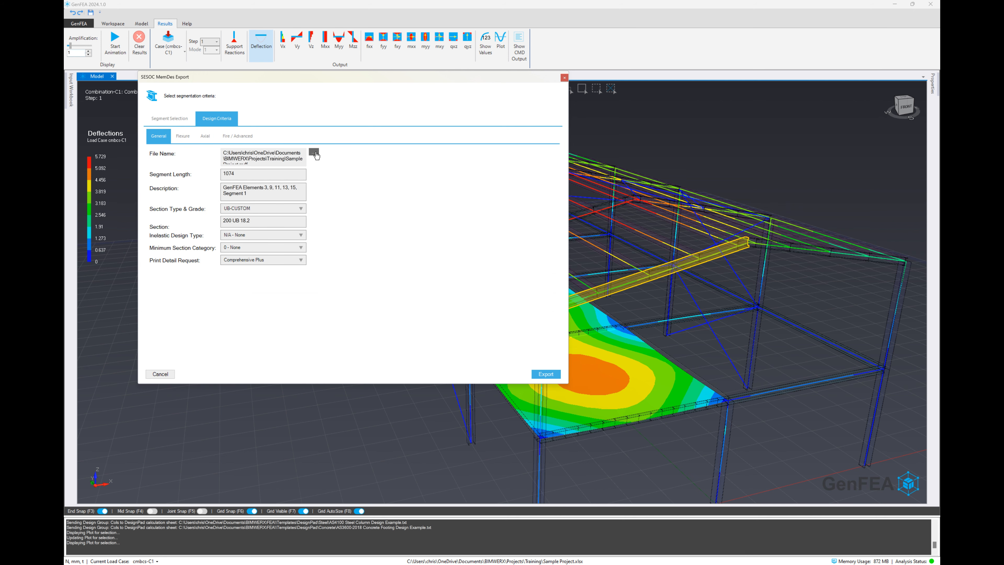
click(314, 153)
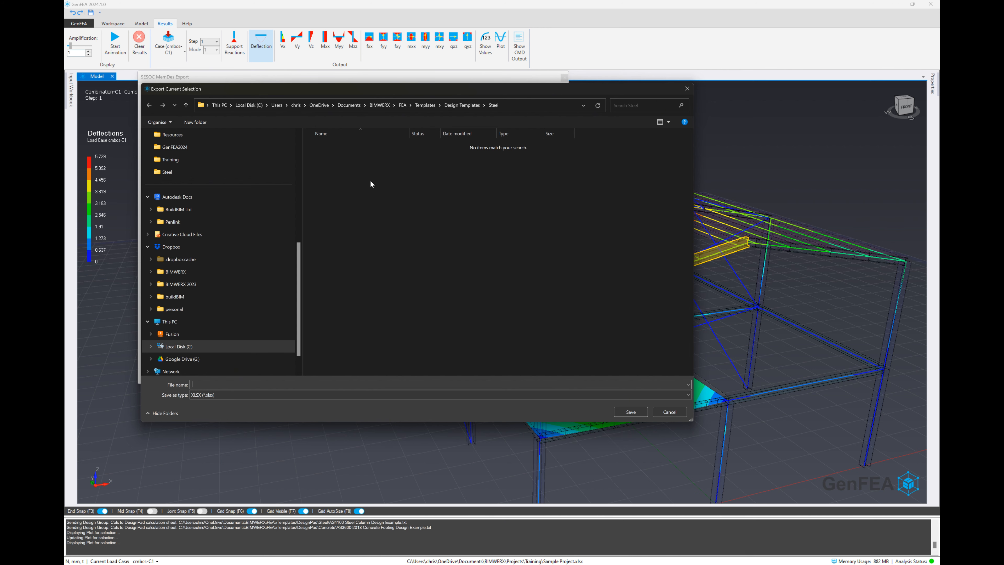
click(606, 396)
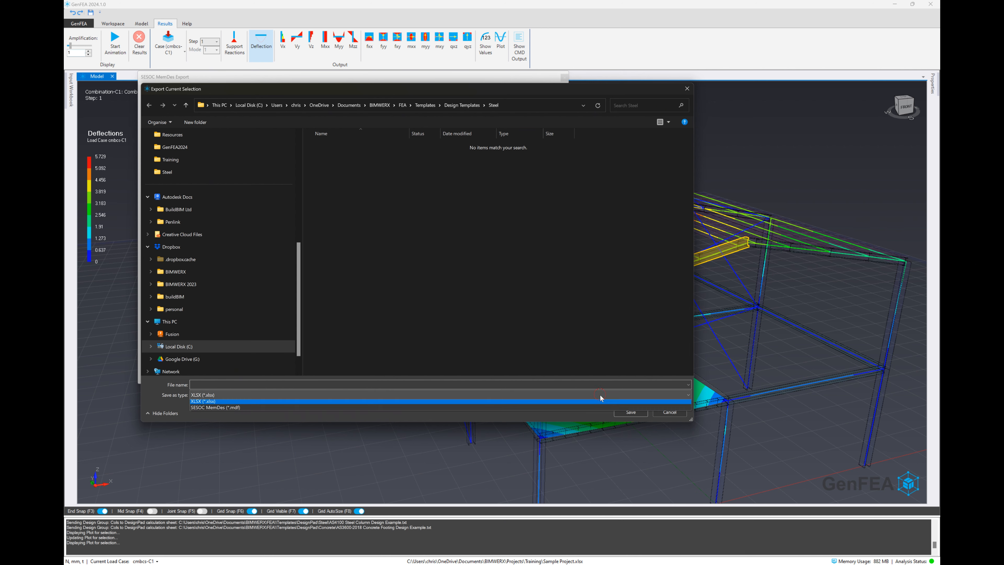
click(329, 407)
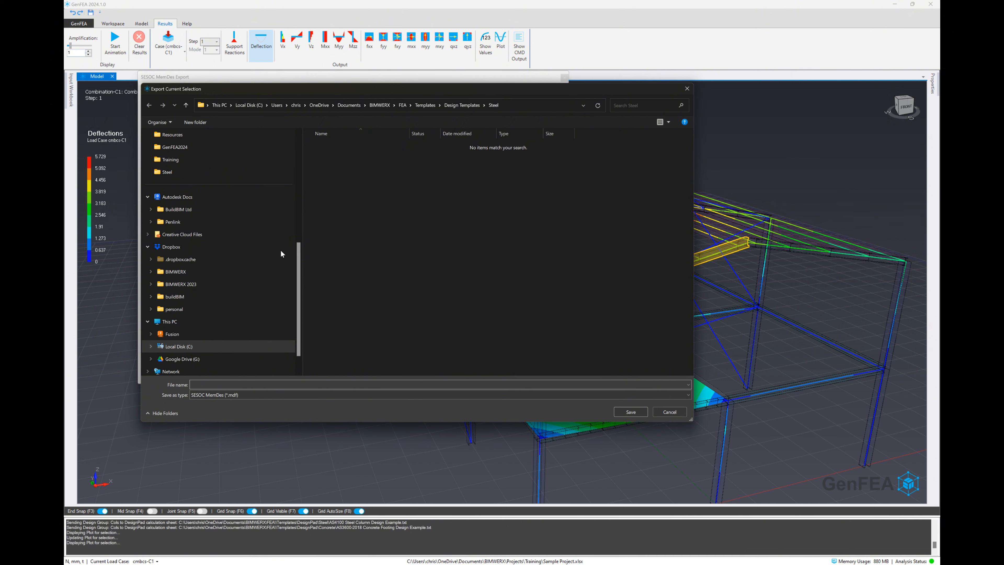
Step: Set the export file to Training Tutorial in the BIMWERX\Projects\MemDes folder
drag(302, 253, 162, 253)
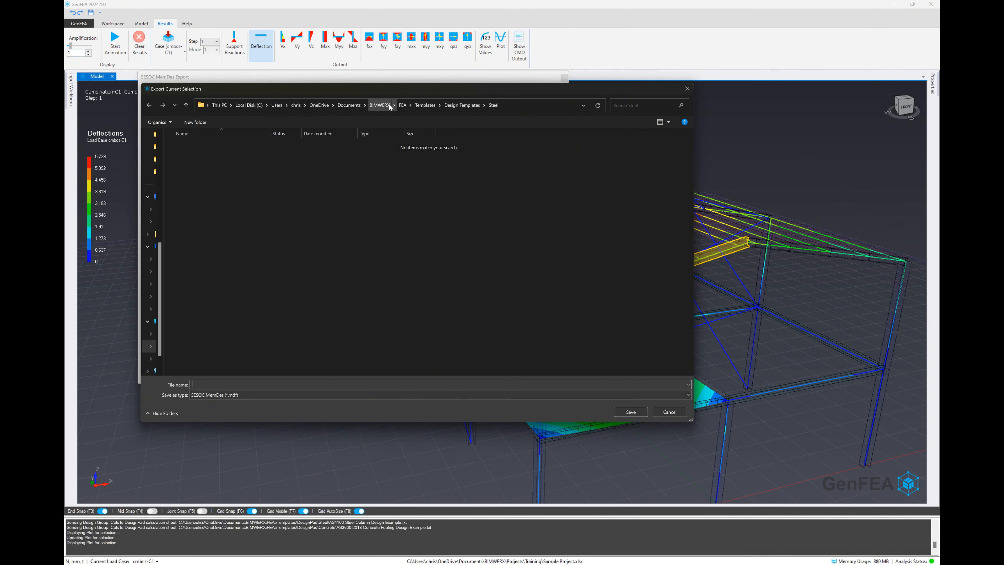
click(404, 105)
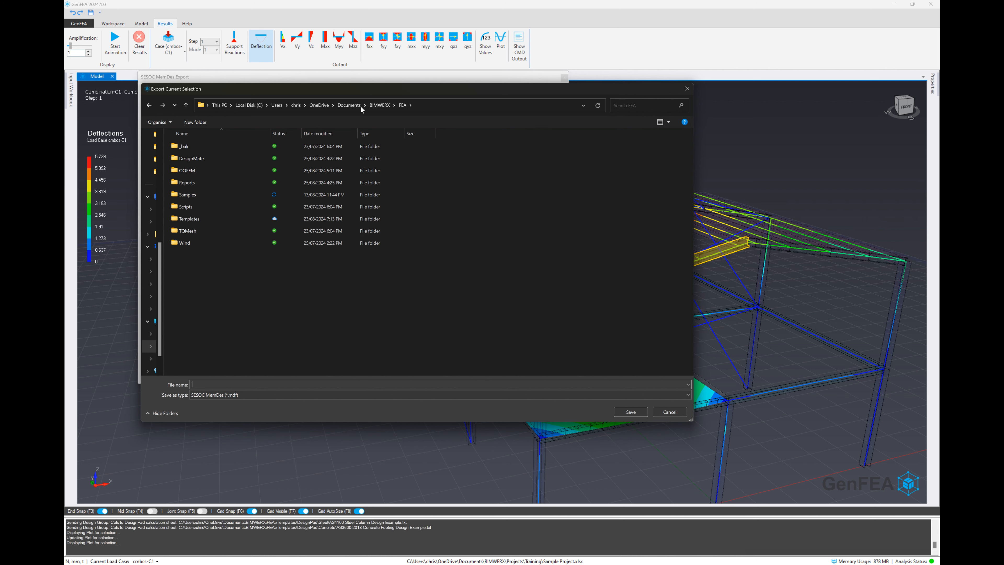
click(374, 106)
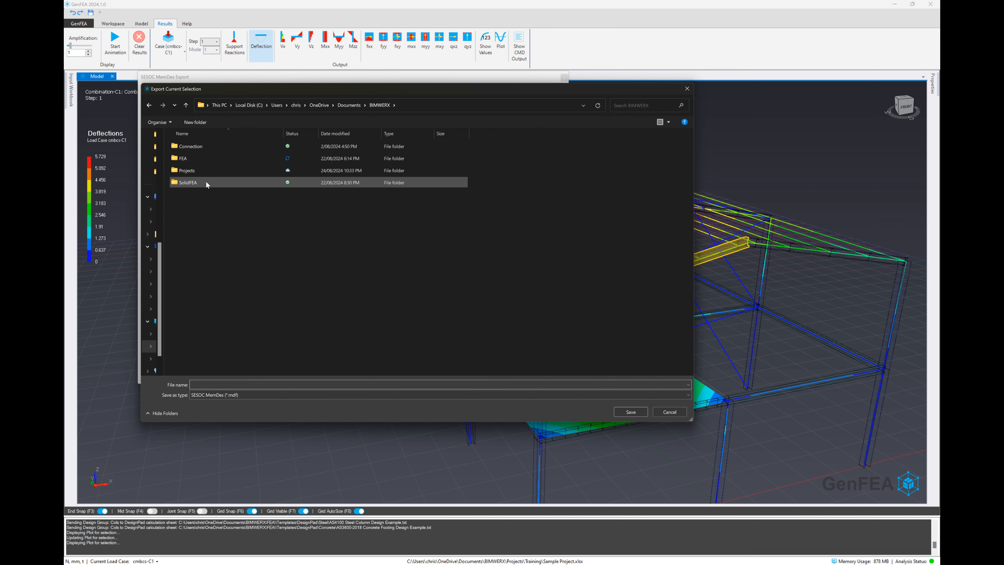
double_click(196, 171)
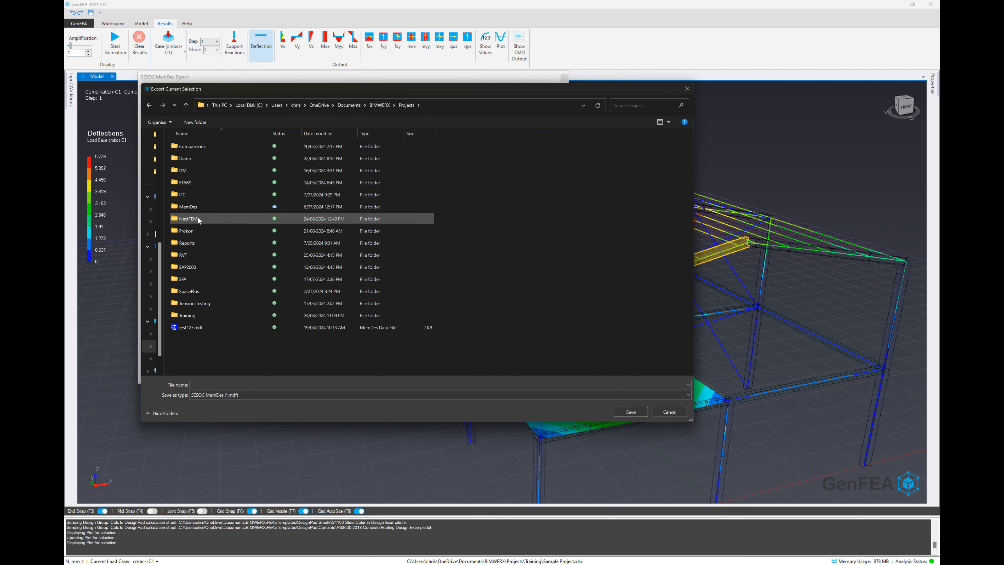
double_click(191, 206)
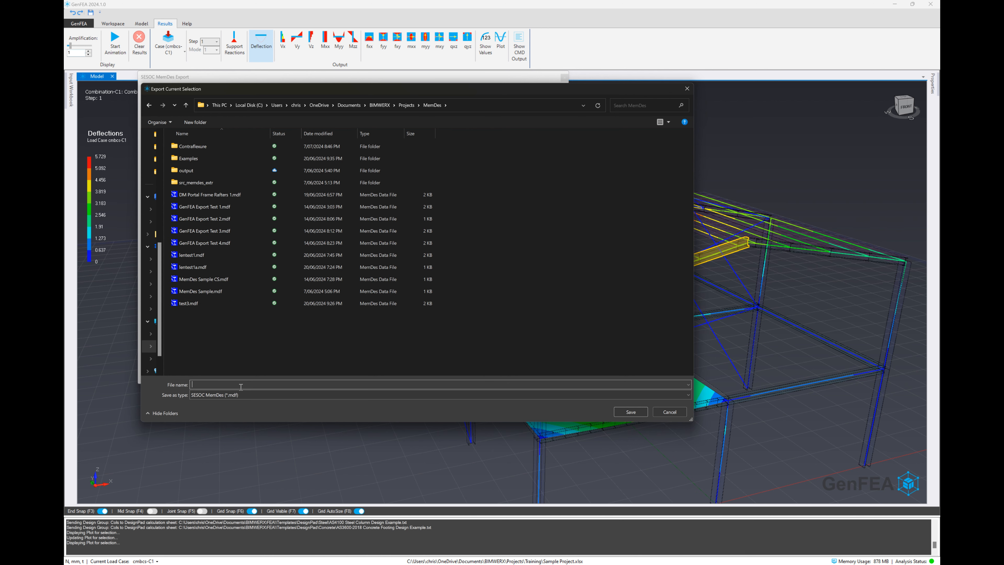
text(Training Tutorial)
key(Return)
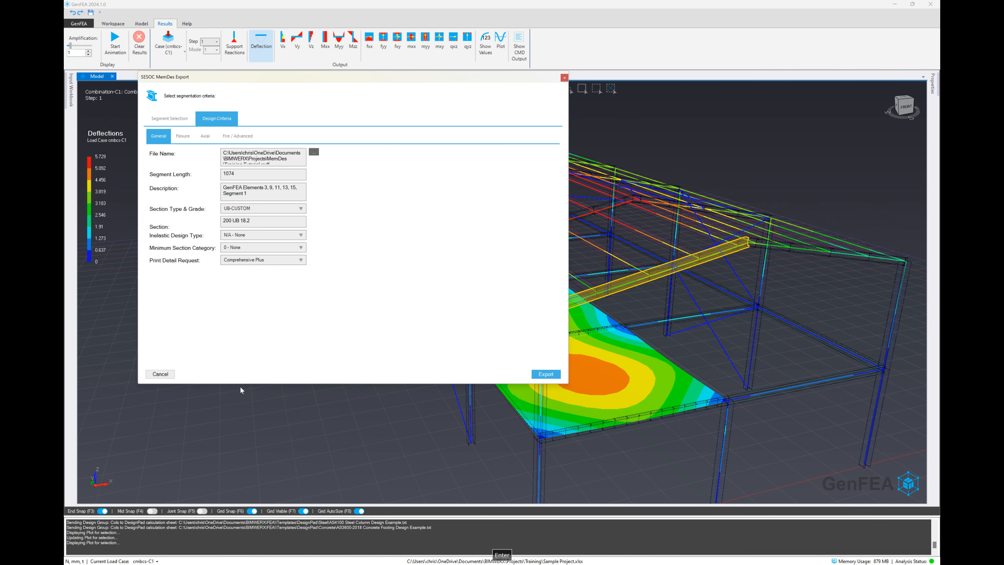
Step: Check the export file path and review the inelastic design type and minimum section category options, keeping both at None
drag(241, 153, 278, 159)
click(278, 160)
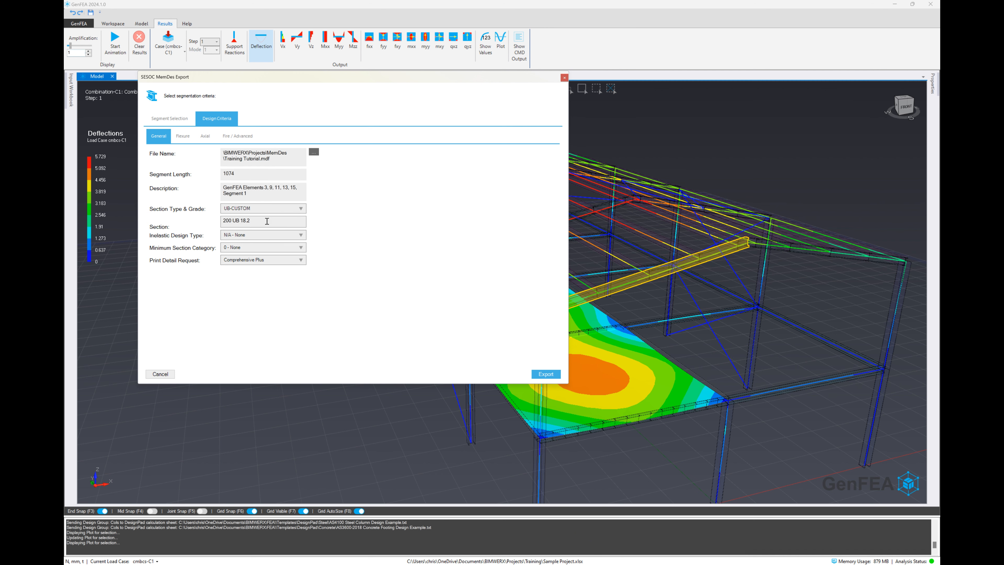
click(258, 236)
click(257, 234)
click(260, 248)
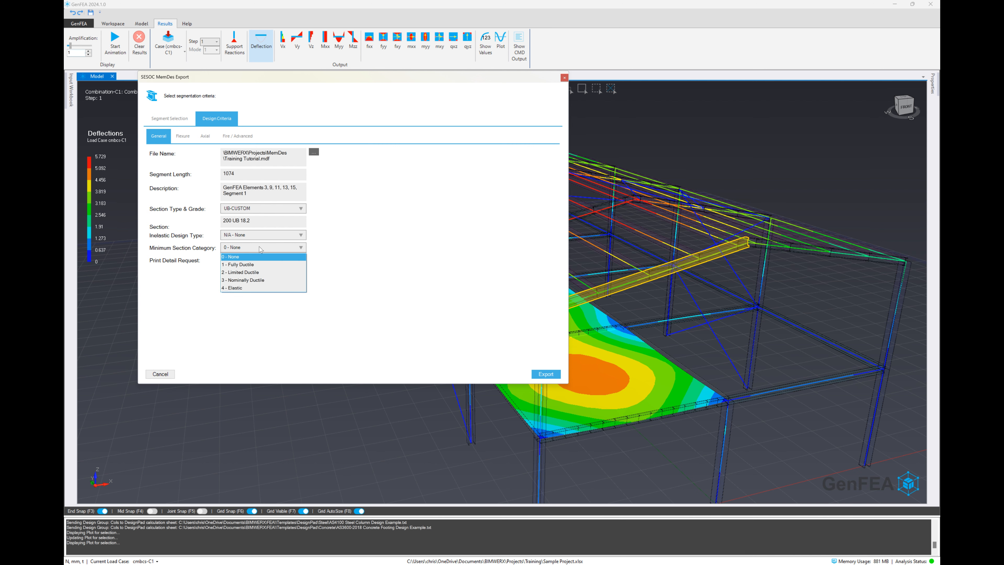
click(259, 247)
click(259, 258)
click(258, 258)
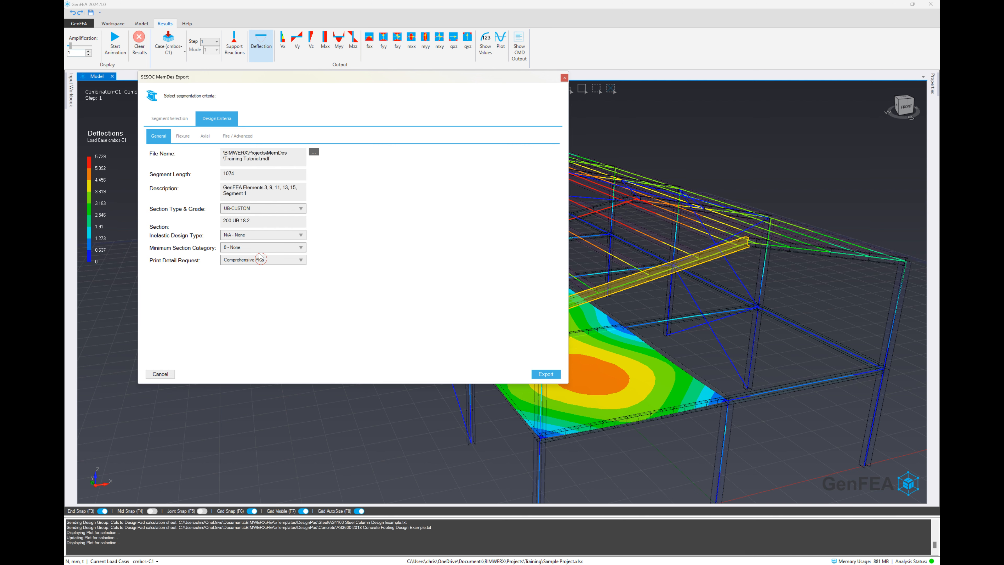
Step: Review the flexure, axial and fire/advanced design criteria, and export segment 1 to the MemDes file
click(185, 138)
click(206, 138)
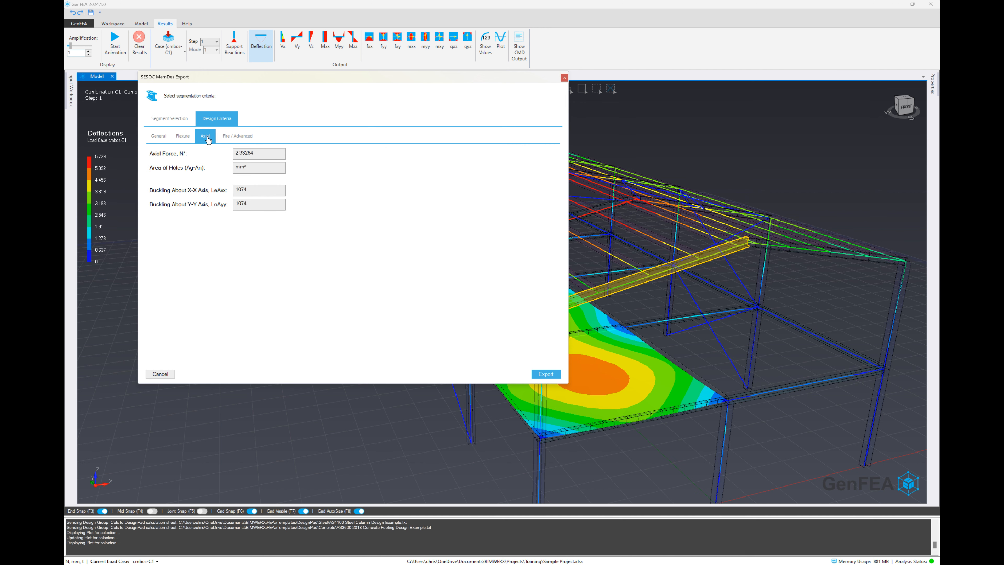
click(248, 137)
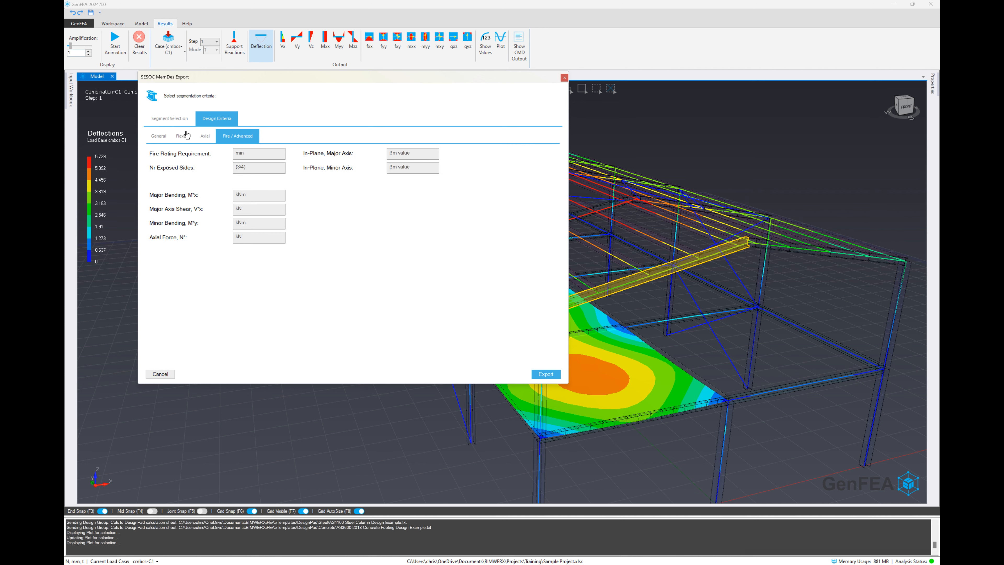
click(161, 136)
click(535, 376)
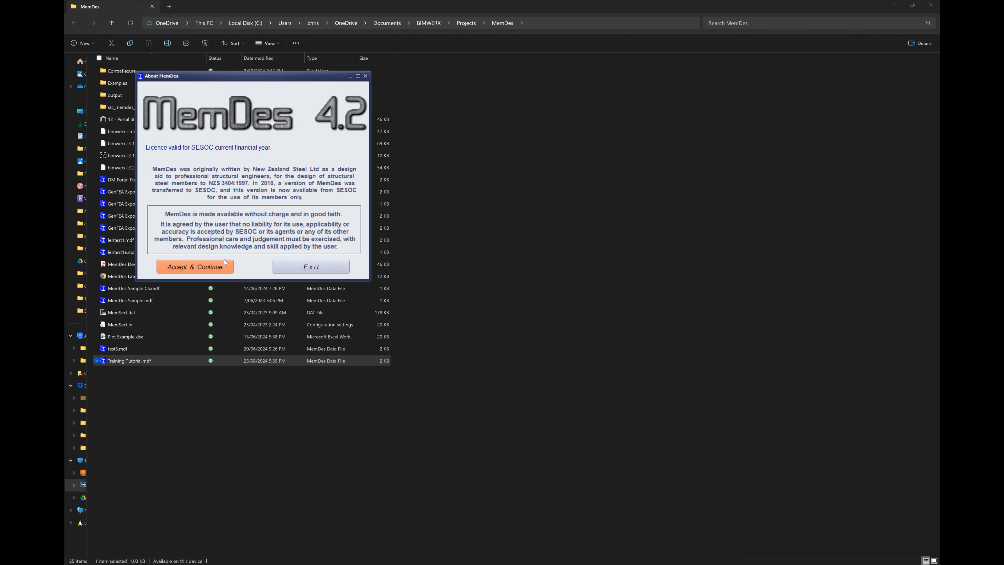
Step: Open Training Tutorial.mdf in MemDes, accept its terms, and save the unknown 200 UB 18.2 section to the custom library
click(224, 265)
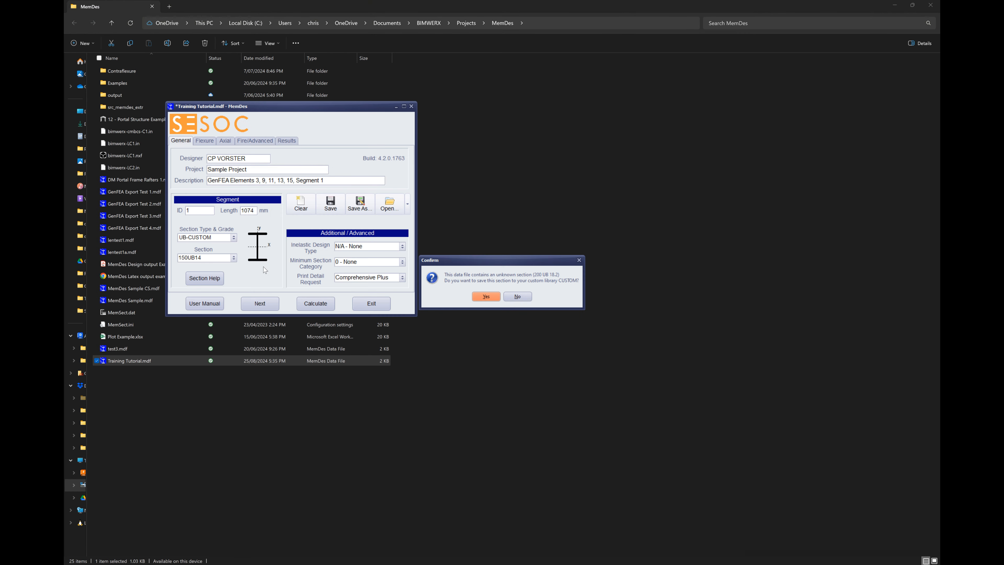
click(487, 297)
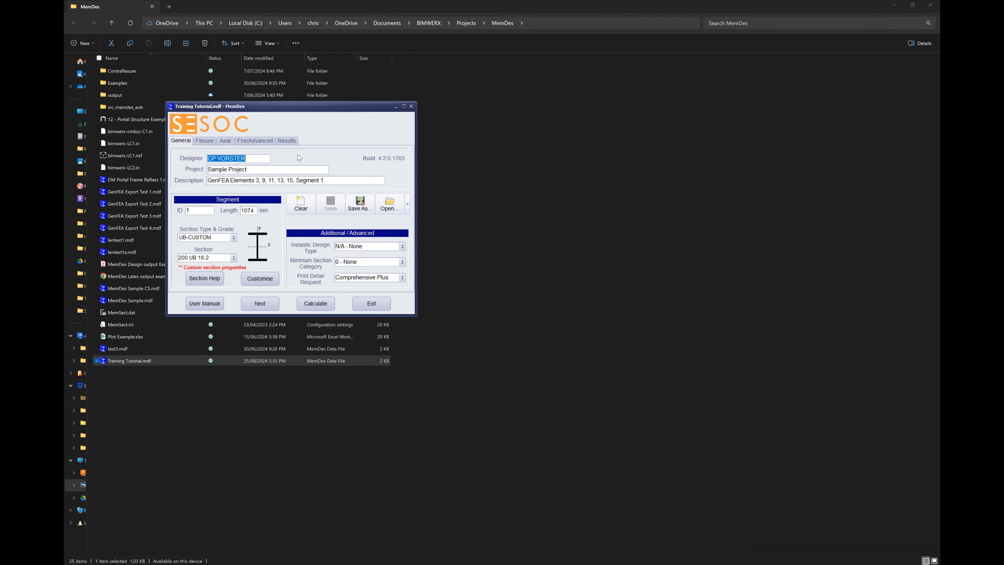
Step: Calculate the segment's design results and read through the detailed calculations down to the capacity summary
click(287, 141)
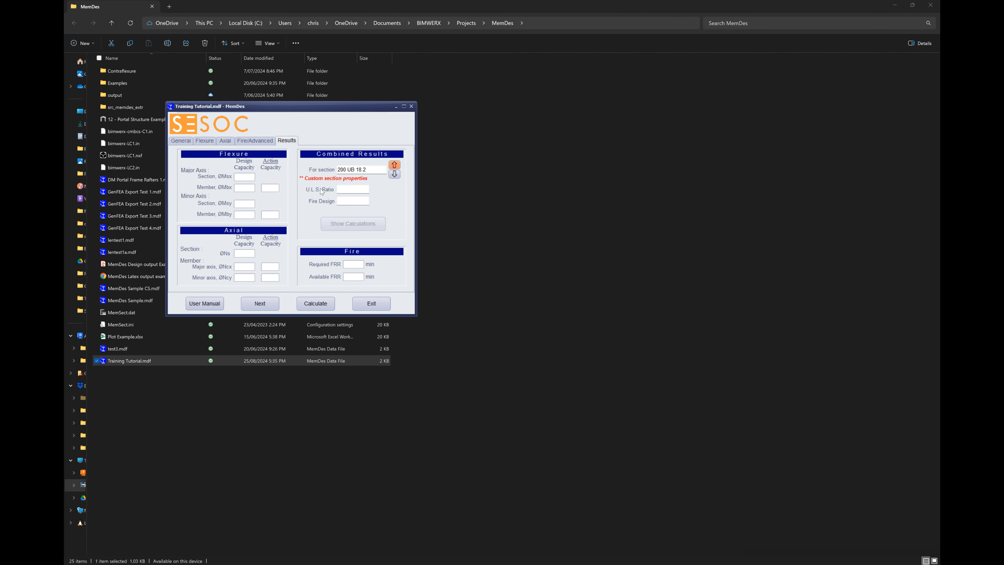
click(302, 305)
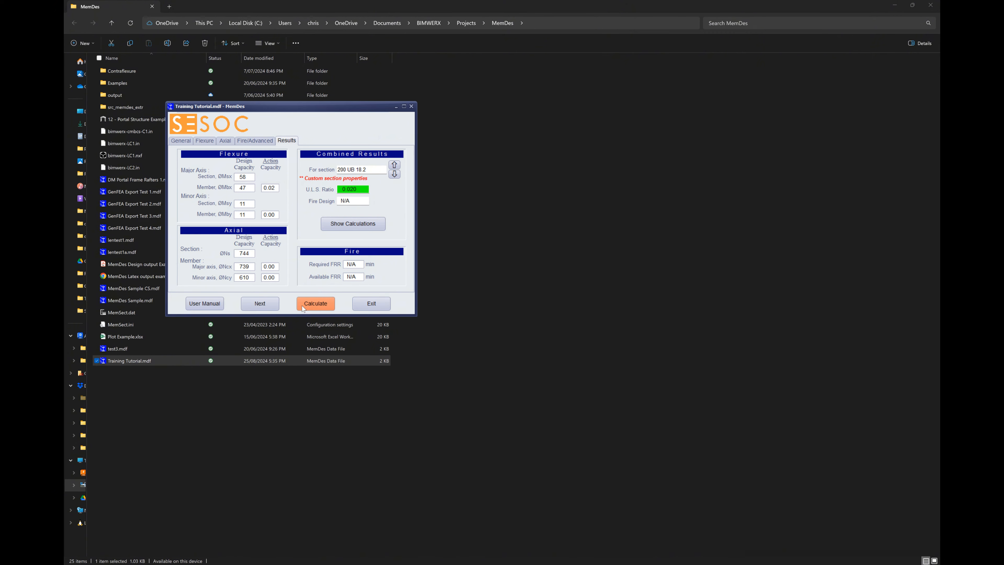
click(355, 224)
scroll(302, 169, down, 8)
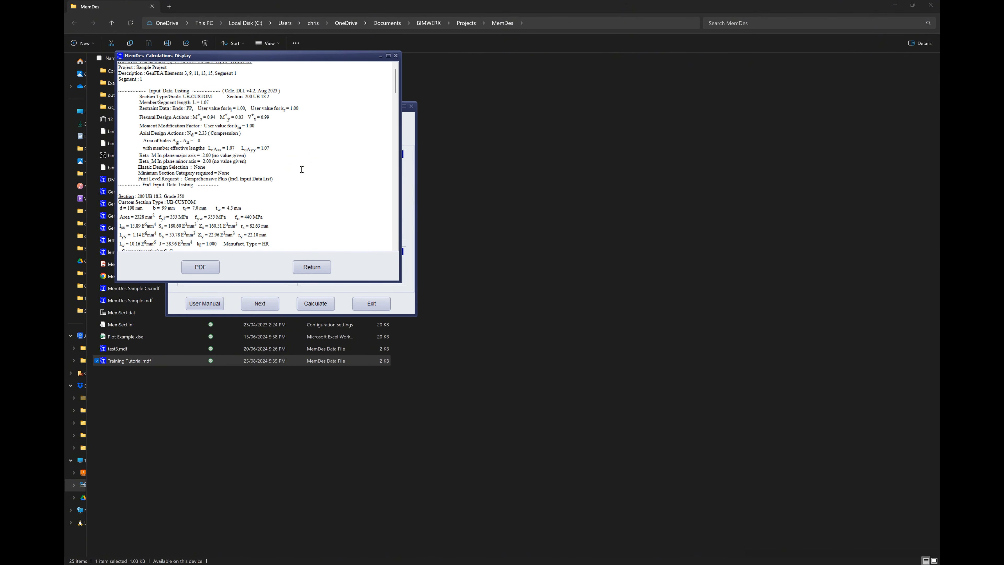
scroll(303, 172, down, 15)
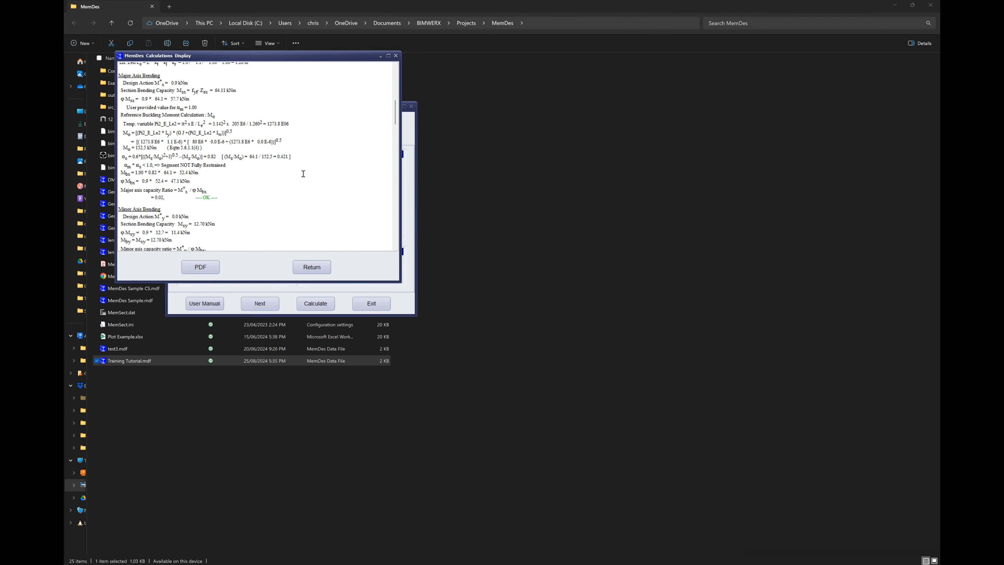
scroll(304, 177, down, 15)
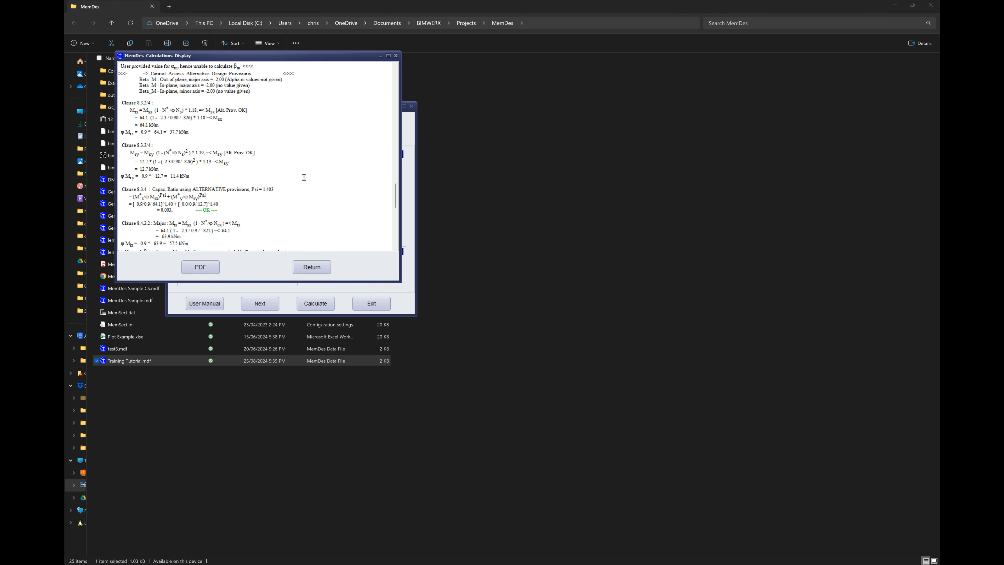
scroll(304, 176, down, 1)
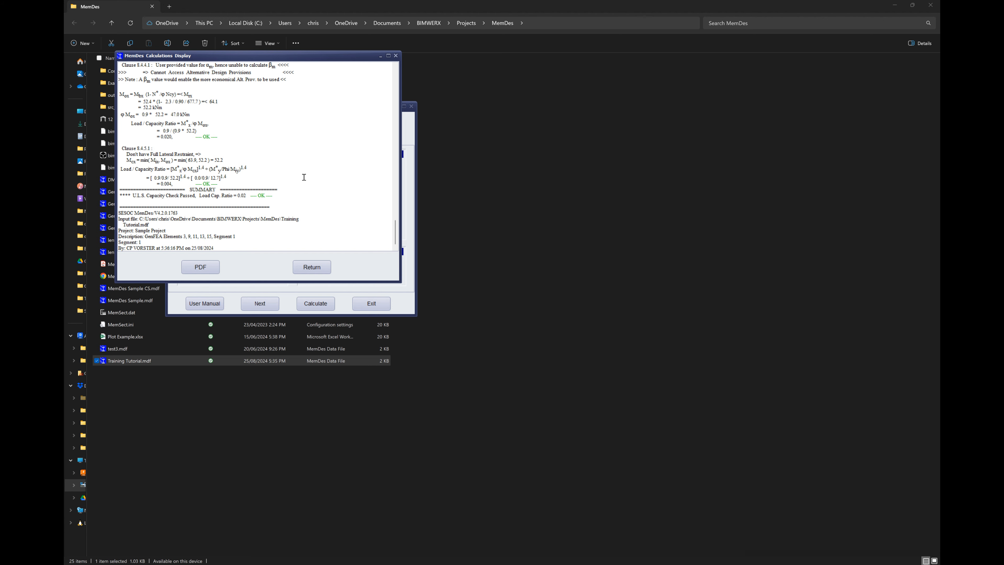
click(311, 267)
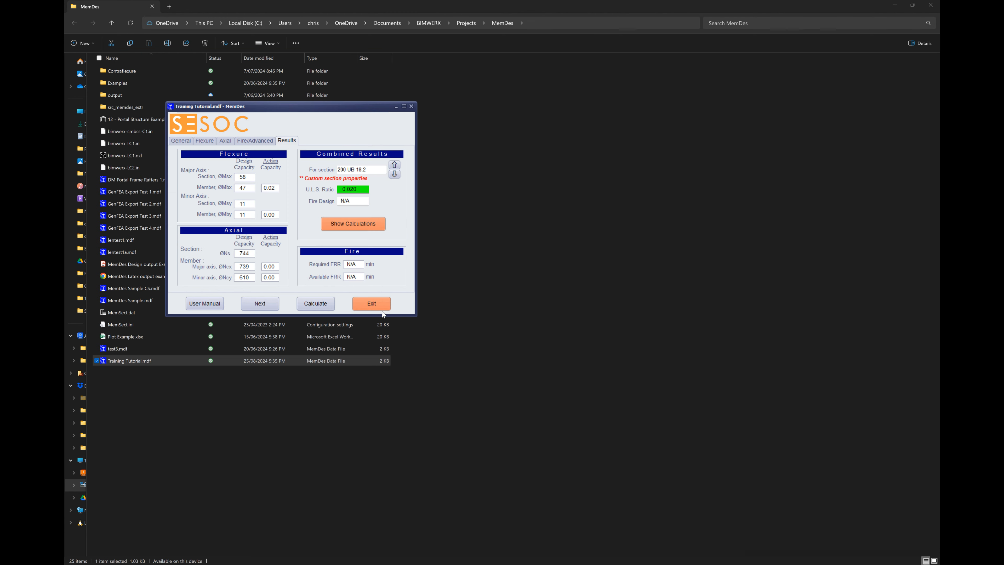
Step: Exit MemDes, return to GenFEA, close the MemDes export dialog, and clear the rafter selection
click(376, 304)
key(alt+Tab)
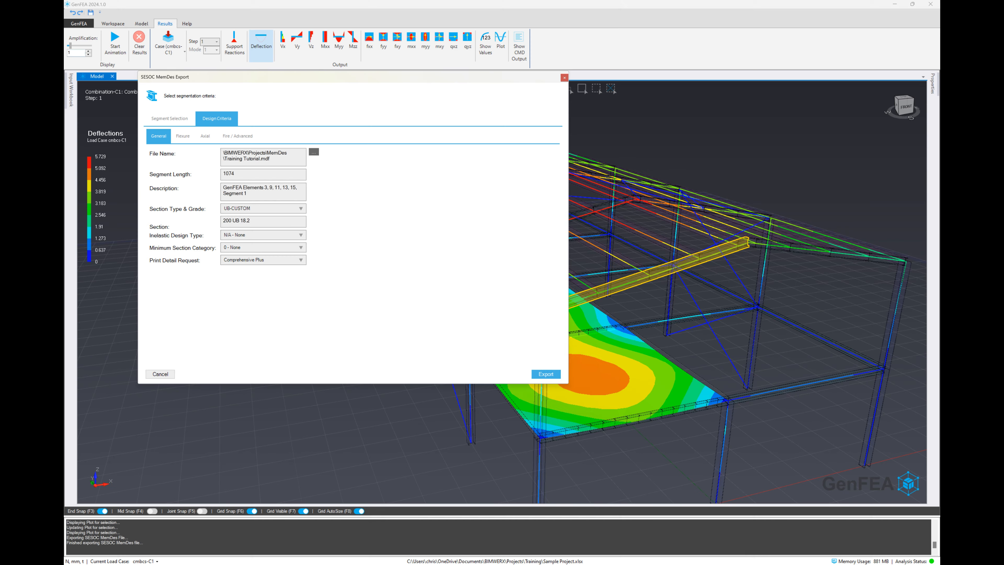
click(564, 78)
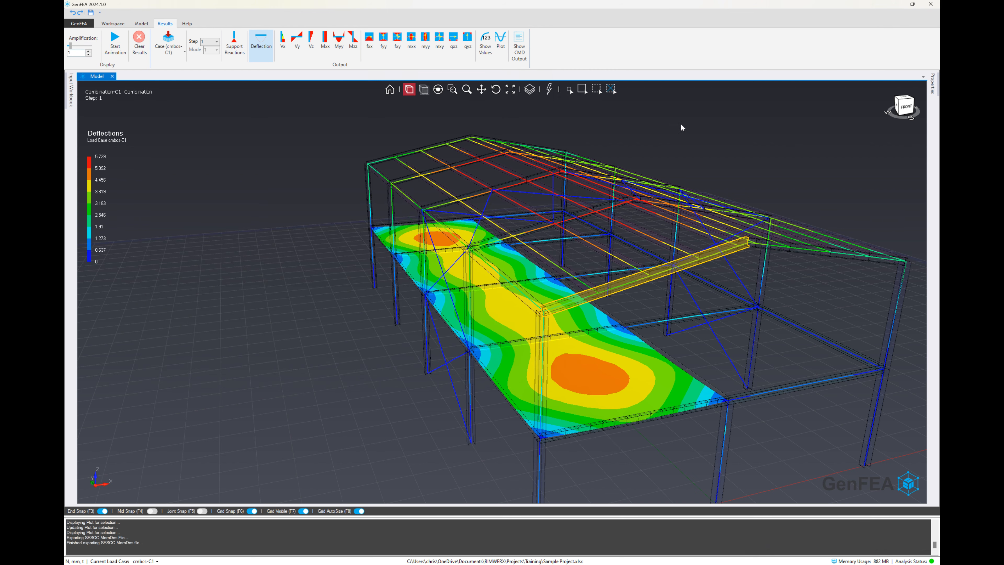
key(Escape)
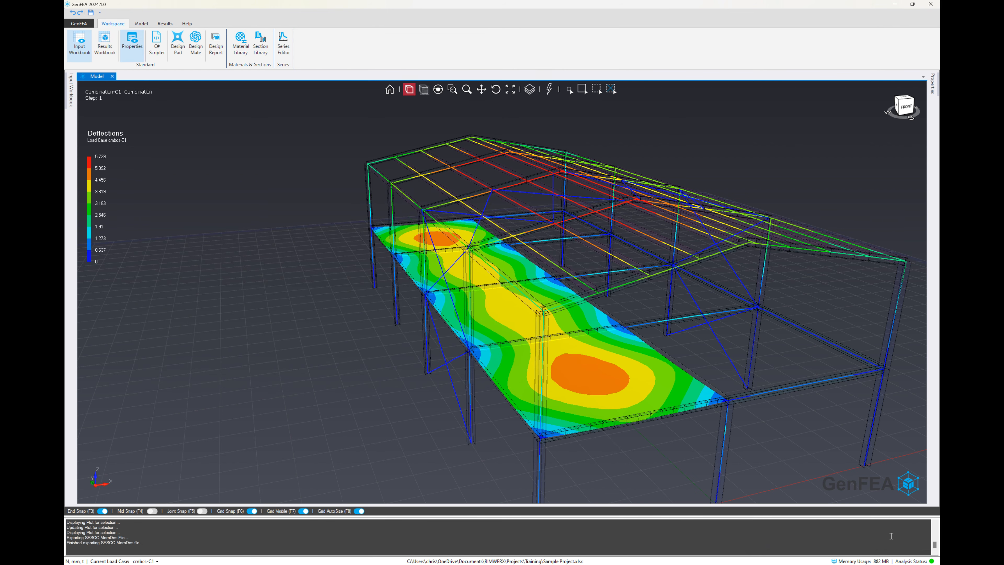